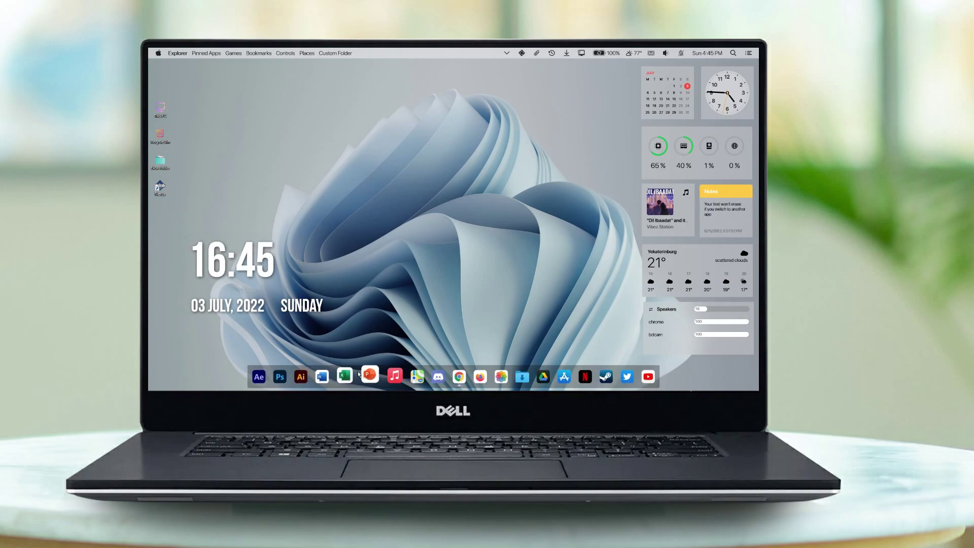
Step: Look over the Apple and Explorer menus of the customized desktop's Droptop bar
click(158, 53)
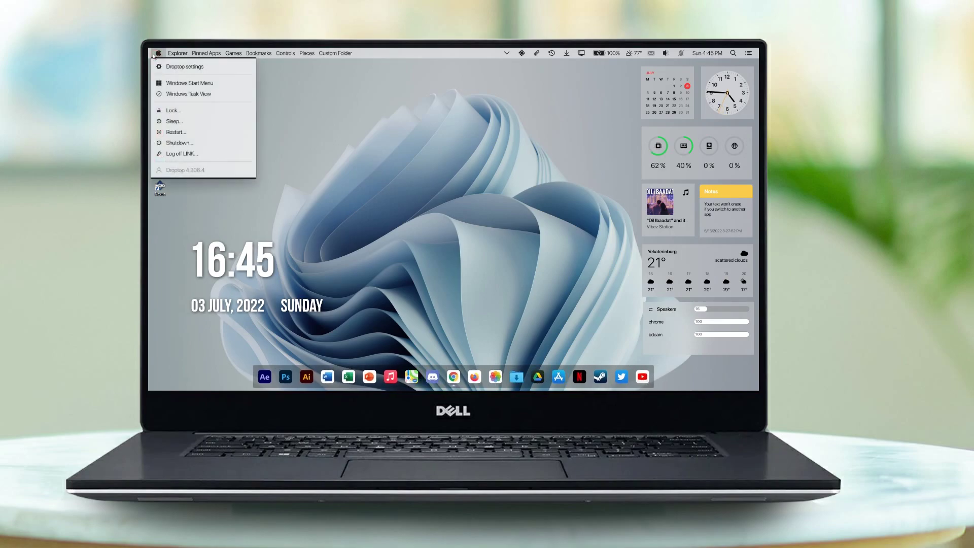
mouse_move(170, 57)
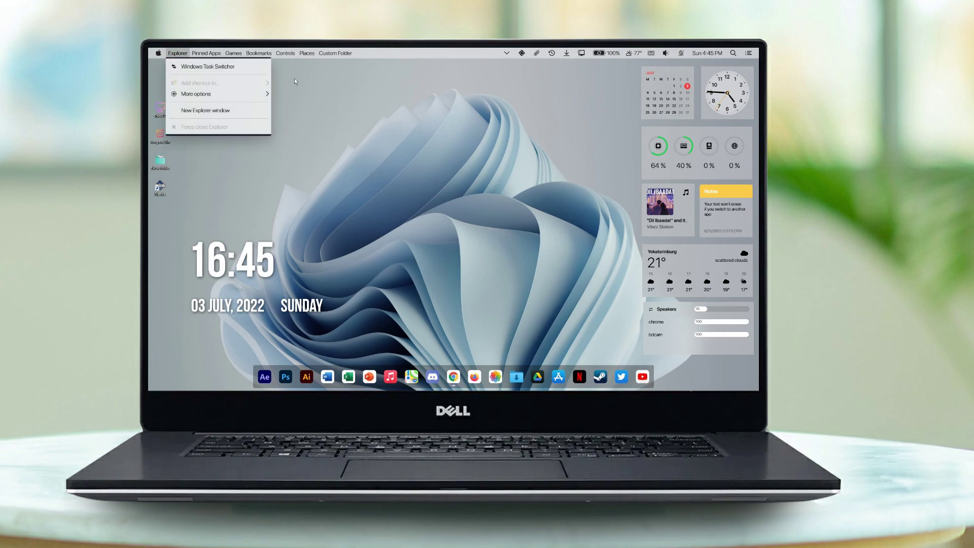
click(321, 82)
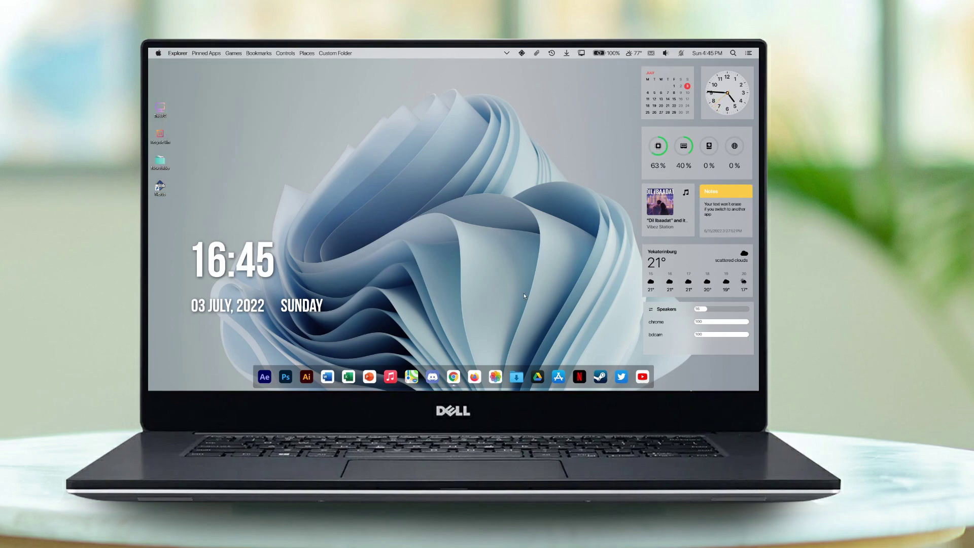
Step: View the themed This PC window on the customized desktop and close it
double_click(164, 112)
drag(319, 112, 319, 80)
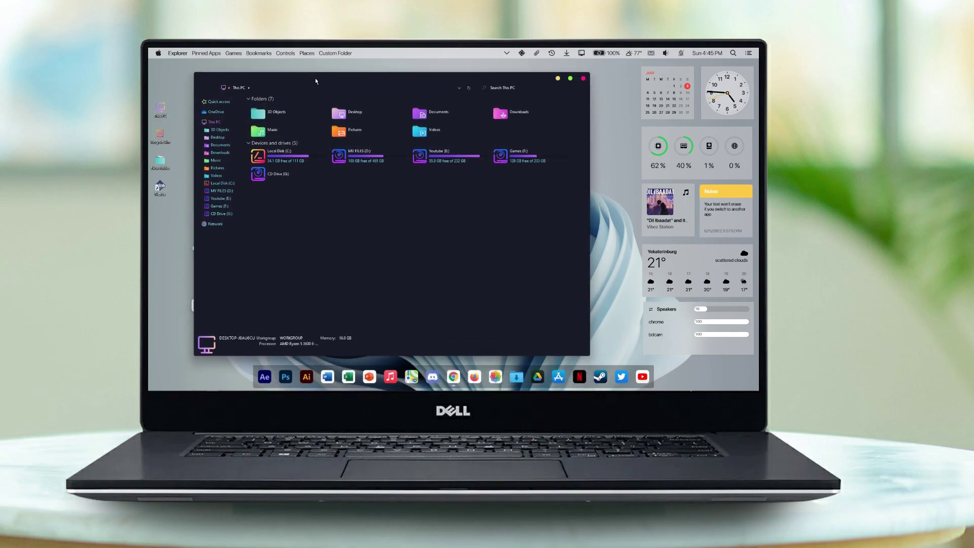
click(583, 78)
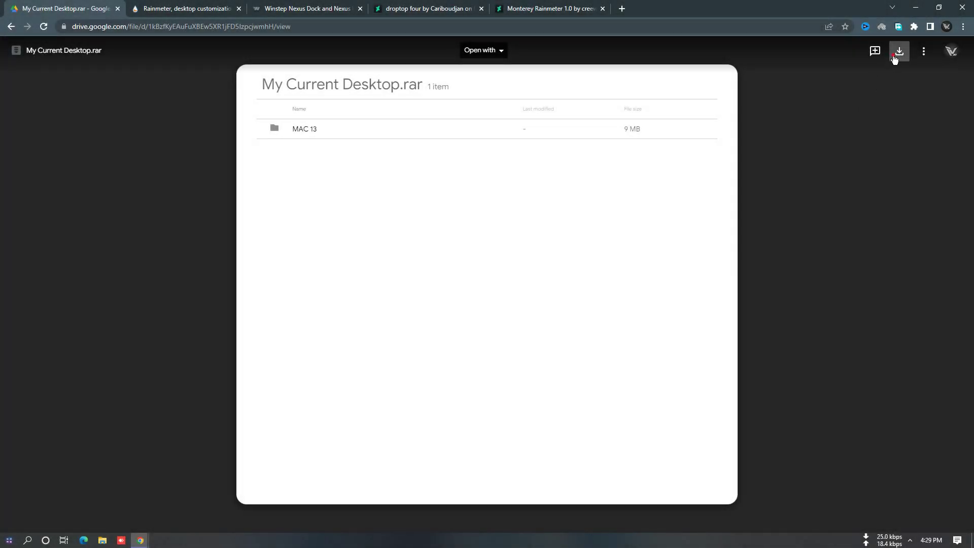
Step: Download My Current Desktop.rar from Google Drive and the Rainmeter 4.5.13 installer from rainmeter.net
click(893, 55)
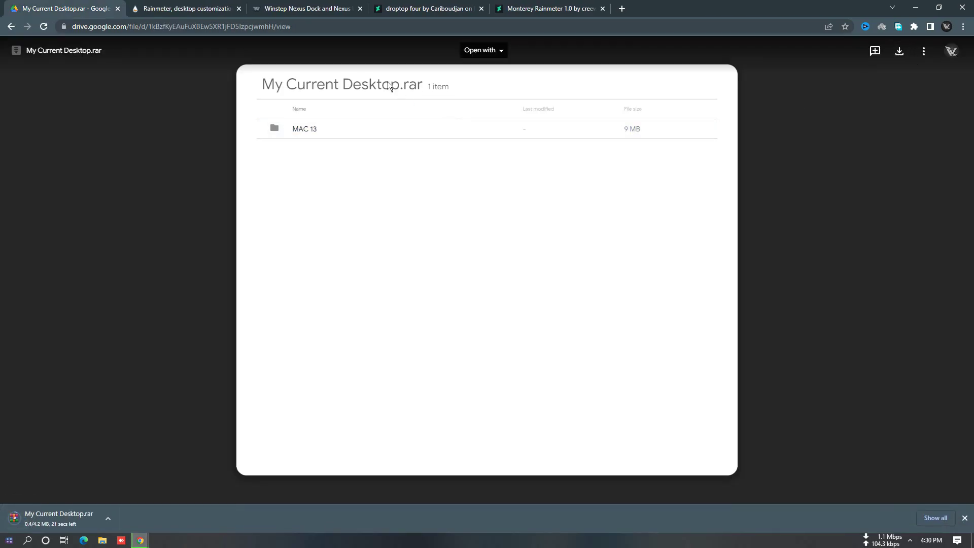
click(186, 8)
scroll(460, 246, down, 3)
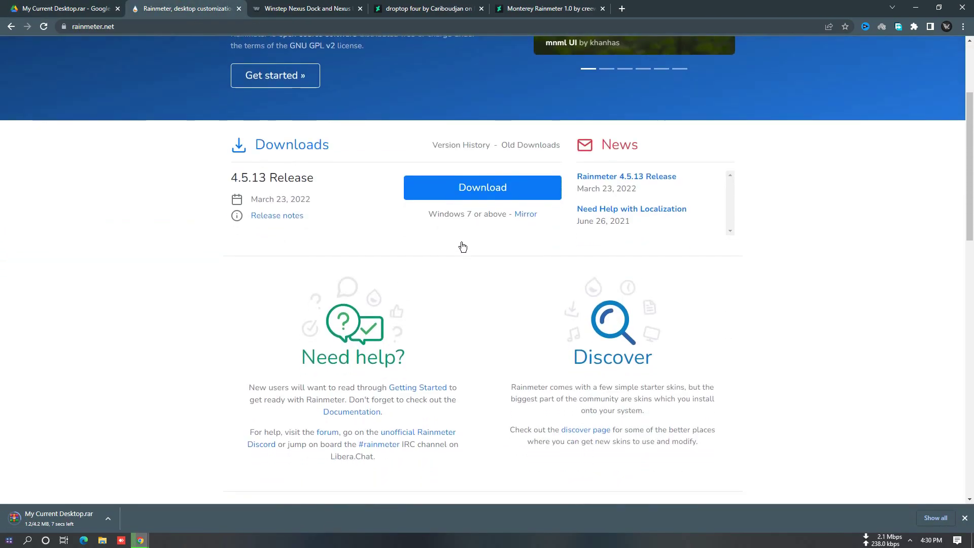
click(473, 196)
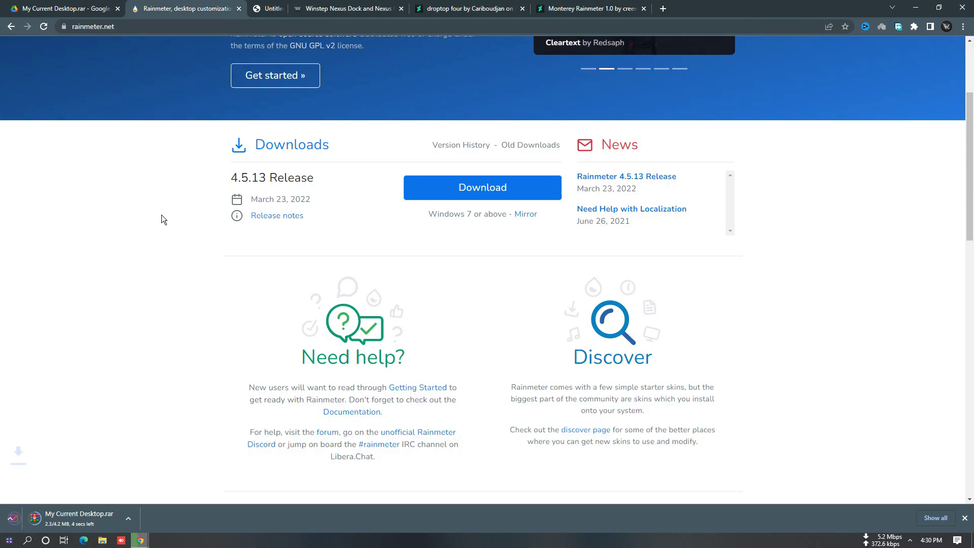
Step: Locate the free Winstep Nexus download, and download the Droptop Basic Version skin from its GitHub release page
click(279, 9)
scroll(279, 147, down, 5)
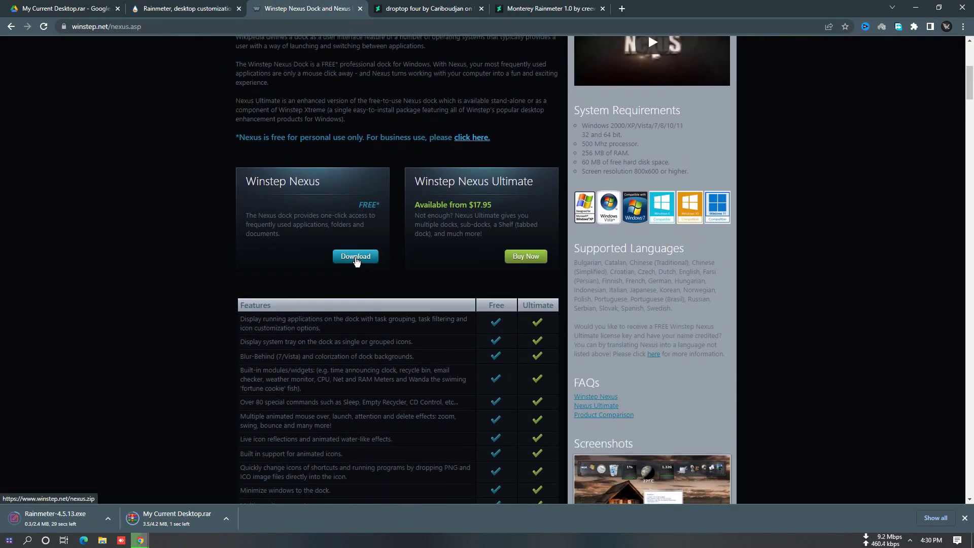
click(426, 8)
scroll(461, 300, down, 5)
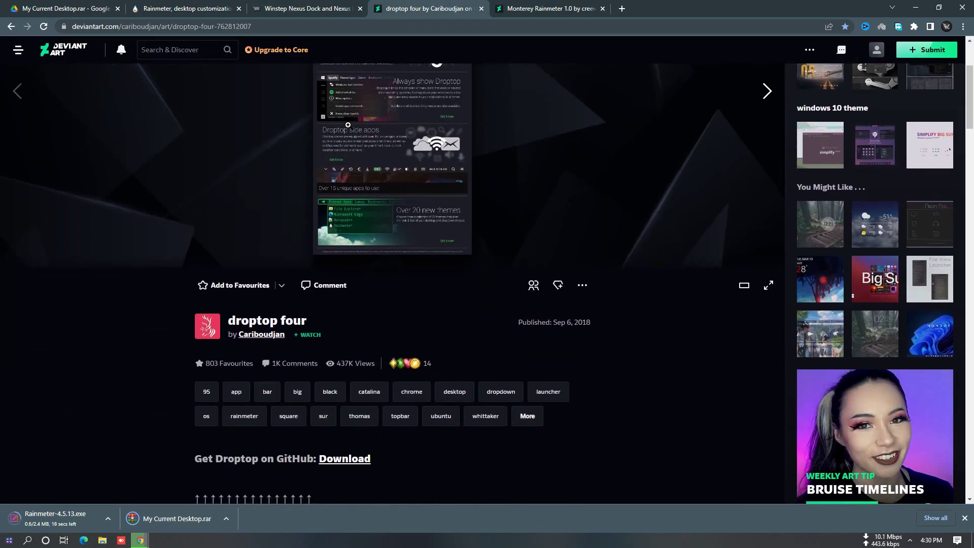
scroll(552, 230, down, 2)
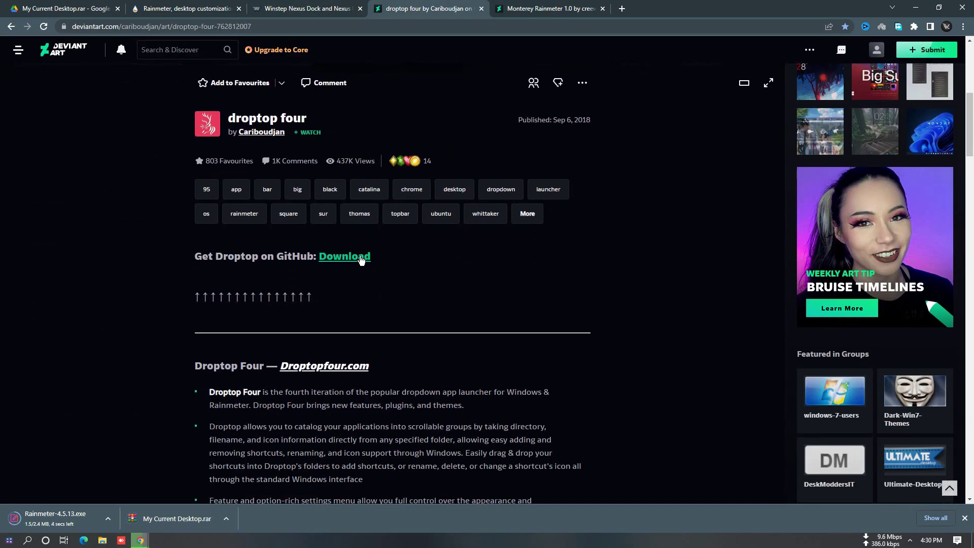
click(358, 257)
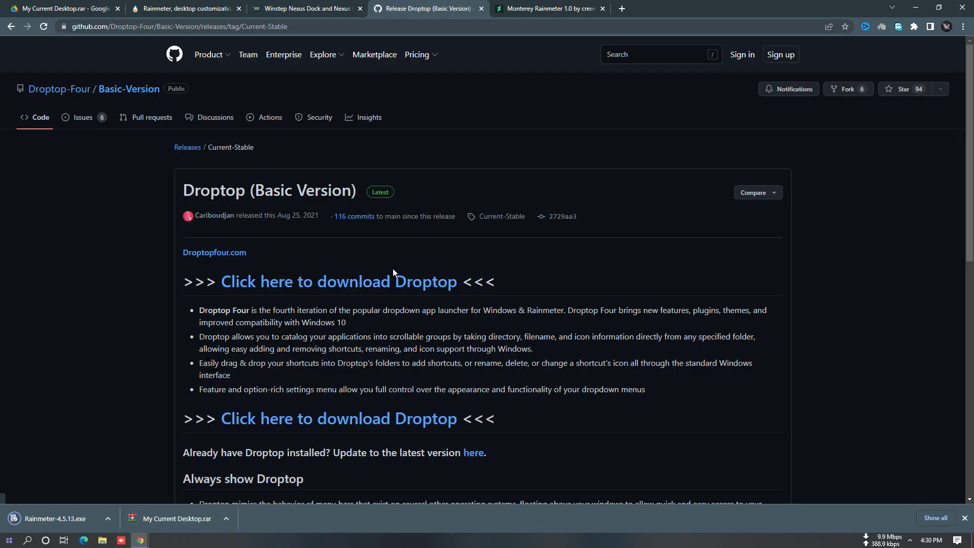
click(337, 285)
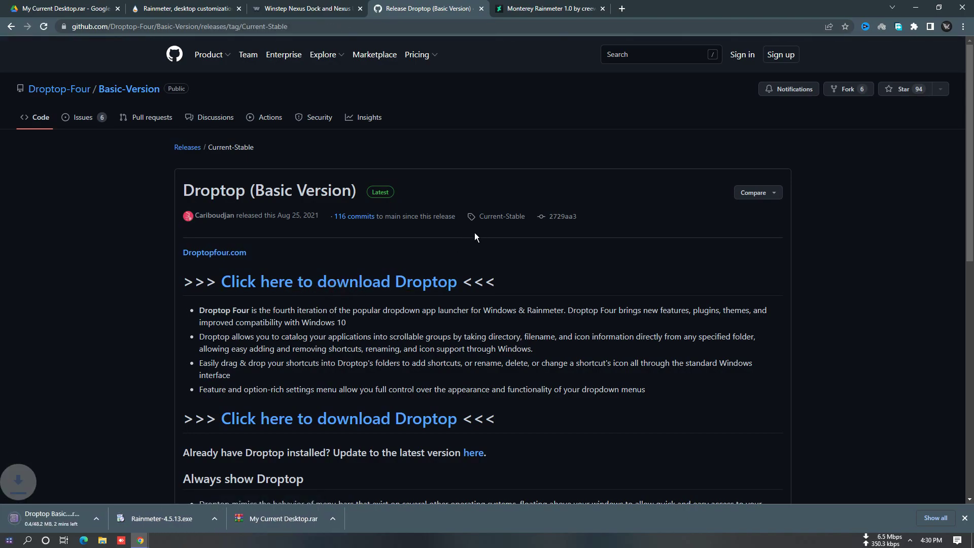
Step: View the Monterey Rainmeter 1.0 page on DeviantArt
click(548, 8)
scroll(354, 158, down, 6)
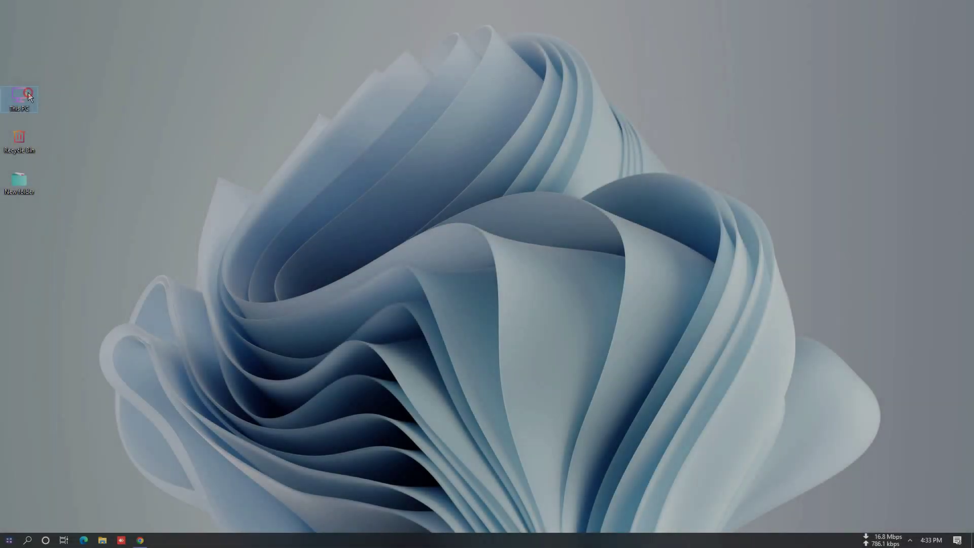
Step: Extract the My Current Desktop archive in the Downloads folder into its own folder
double_click(29, 92)
click(228, 198)
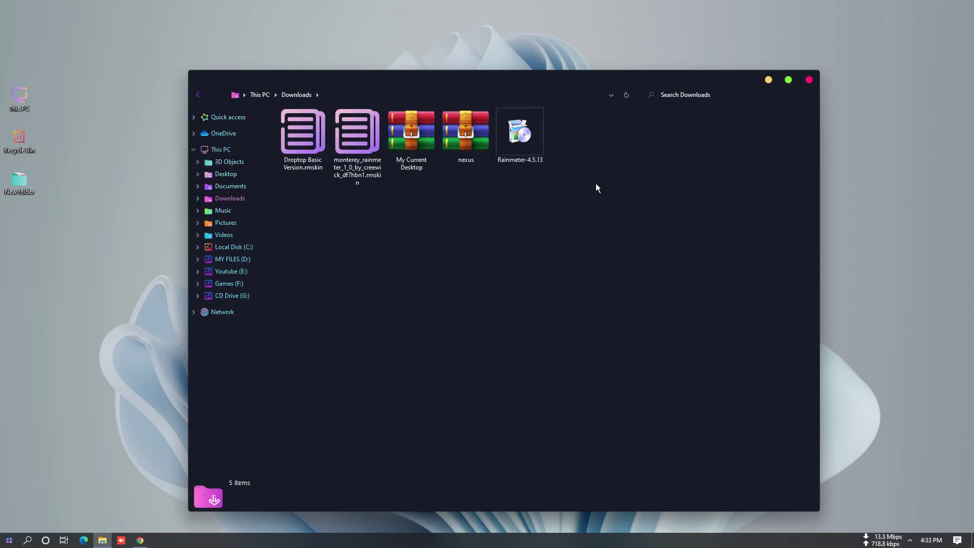
click(786, 82)
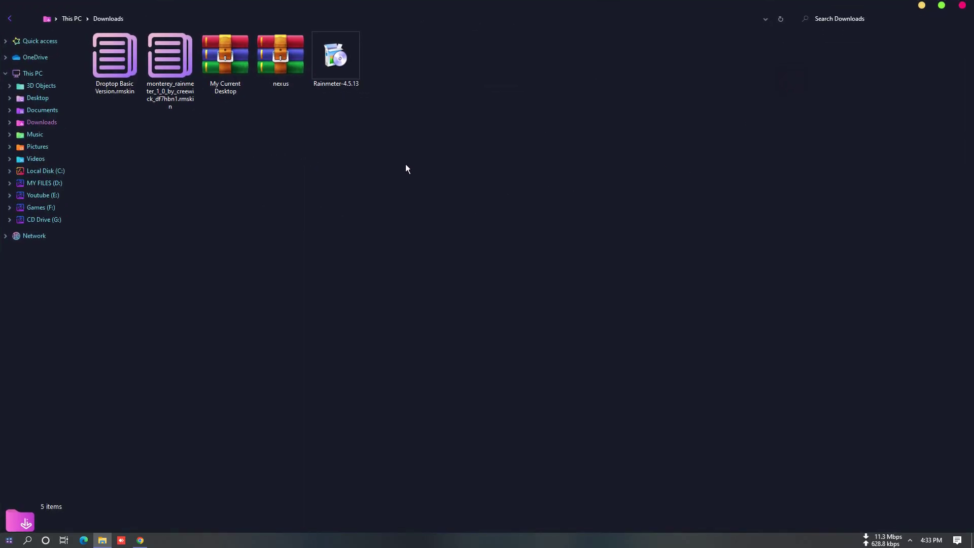
right_click(242, 77)
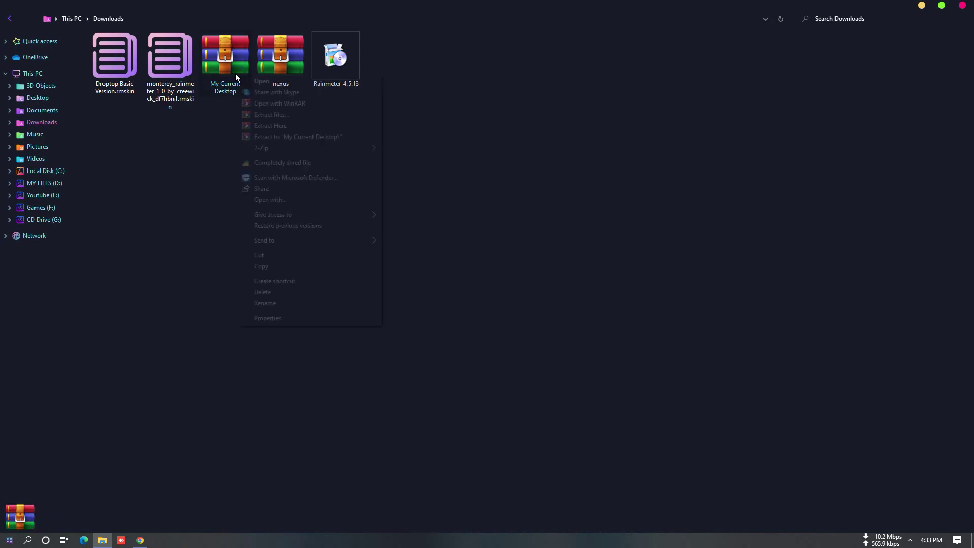
click(268, 115)
click(525, 381)
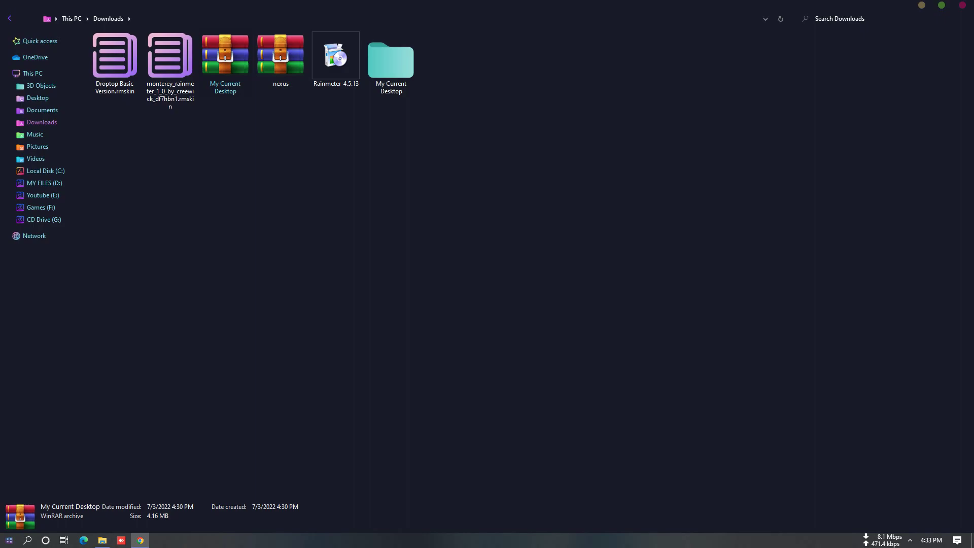
click(386, 329)
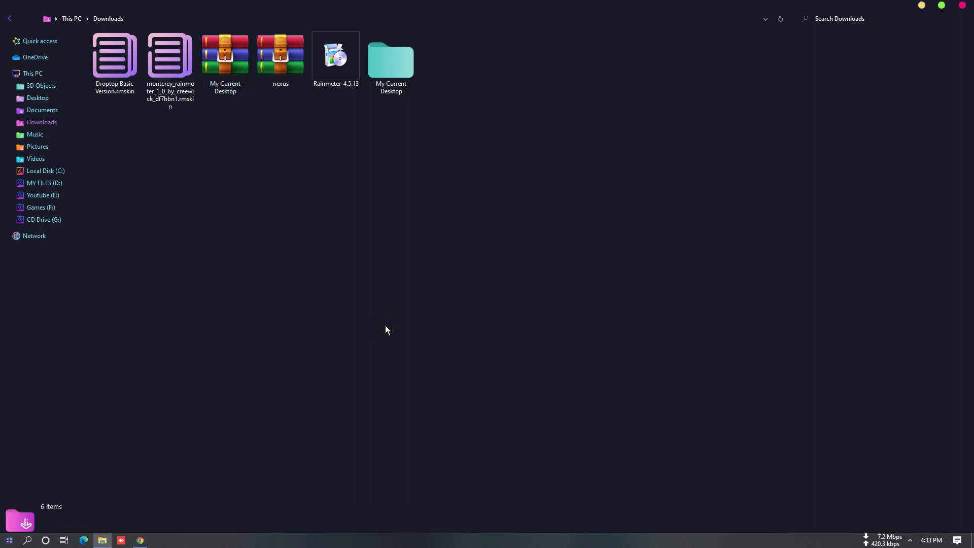
Step: Open the MAC 13 folder inside the extracted My Current Desktop folder and look into its MacOS 13 folder
double_click(395, 89)
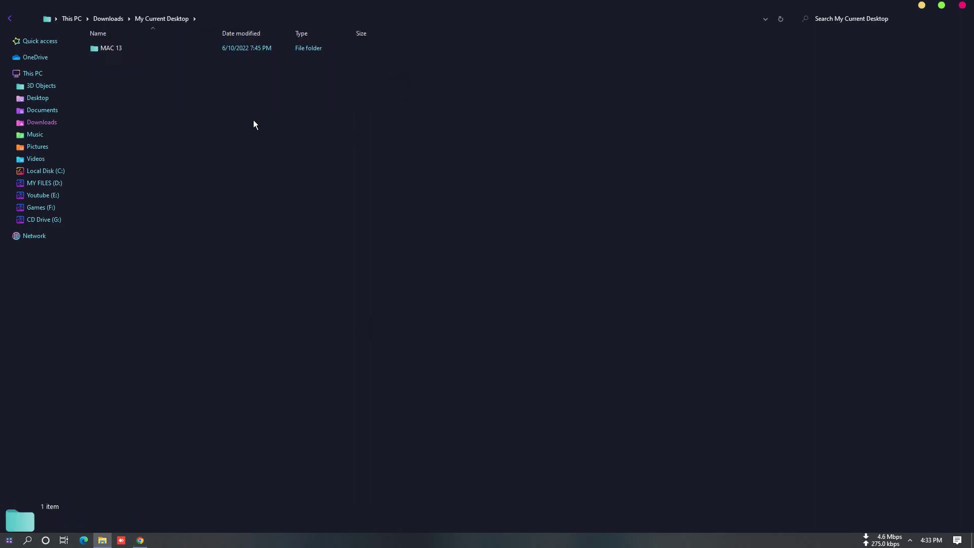
double_click(144, 53)
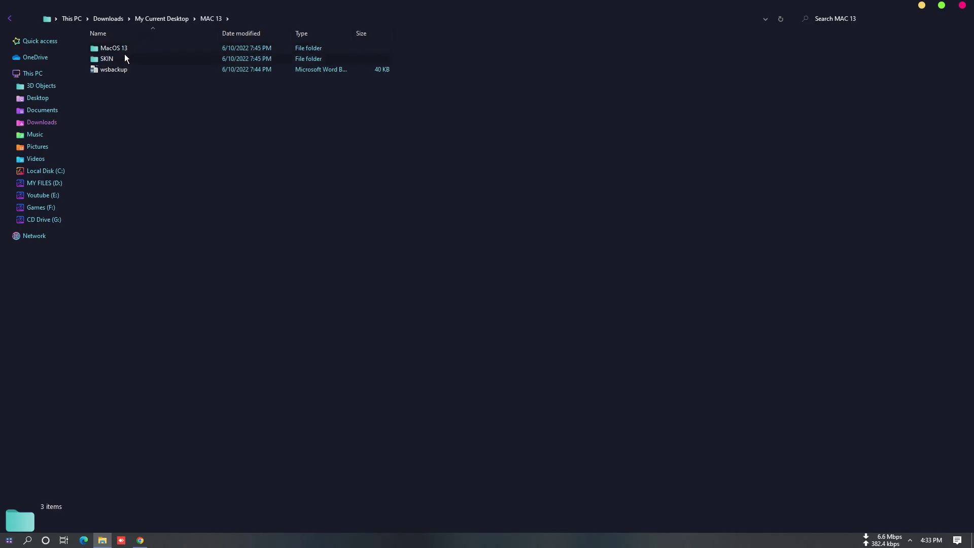
double_click(99, 46)
click(11, 19)
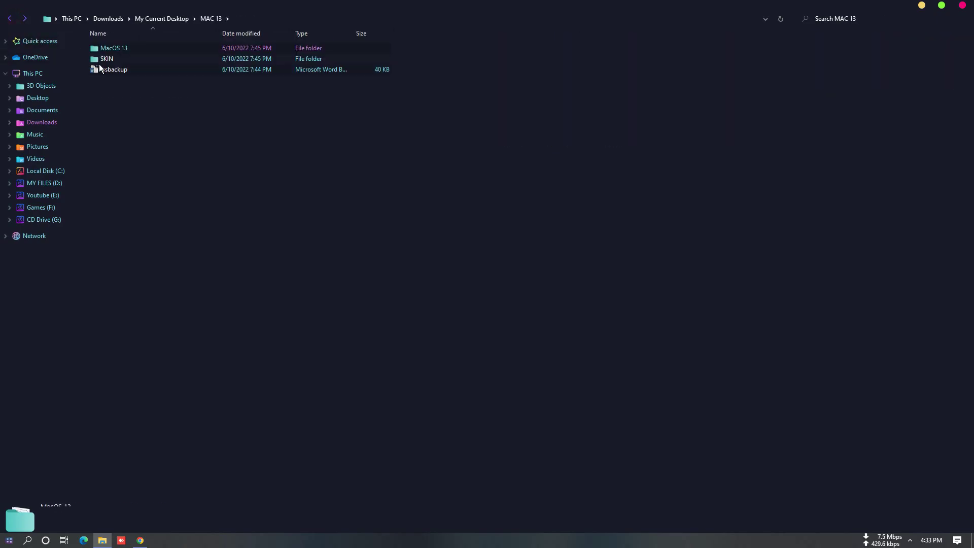
Step: Copy the MacOS 13 folder from MAC 13 to the root of Local Disk (C:)
click(110, 48)
right_click(113, 48)
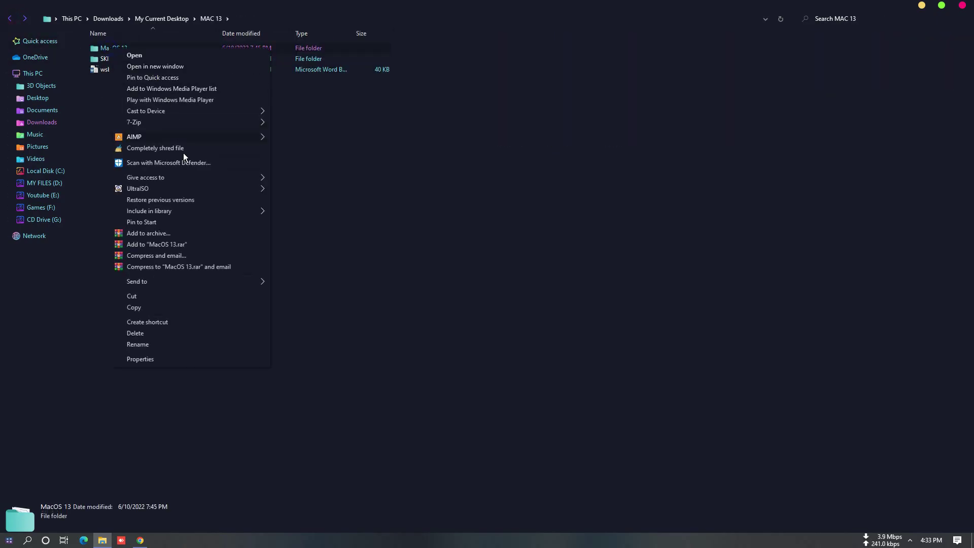
click(143, 311)
click(55, 170)
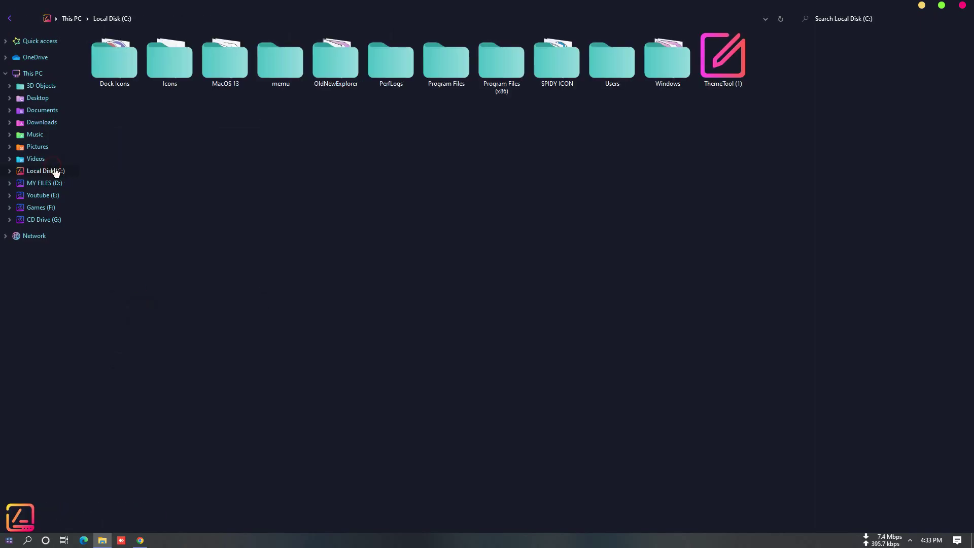
right_click(349, 163)
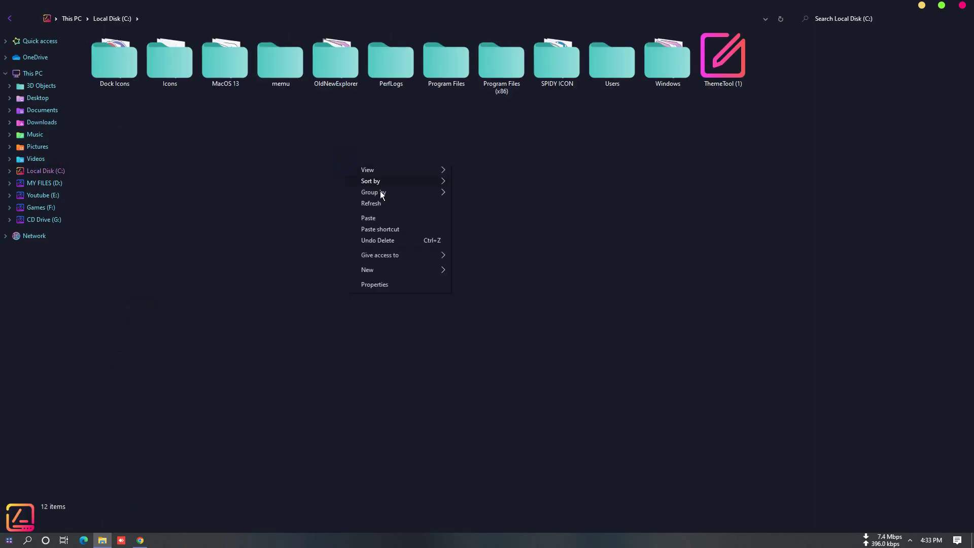
click(368, 222)
click(428, 192)
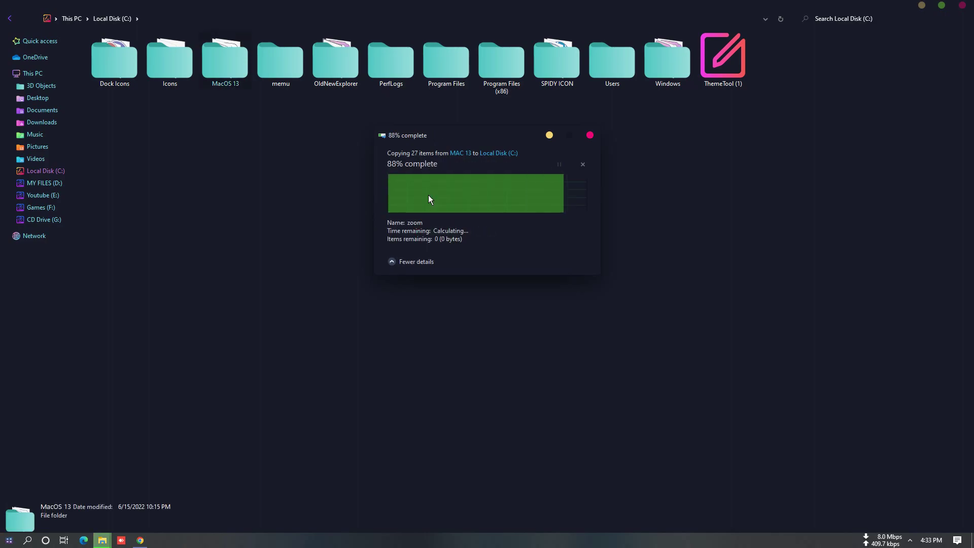
Step: Install Winstep Nexus by running NexusSetup.exe from the nexus archive in Downloads, with Launch Nexus enabled at the end, and close the archive
click(39, 123)
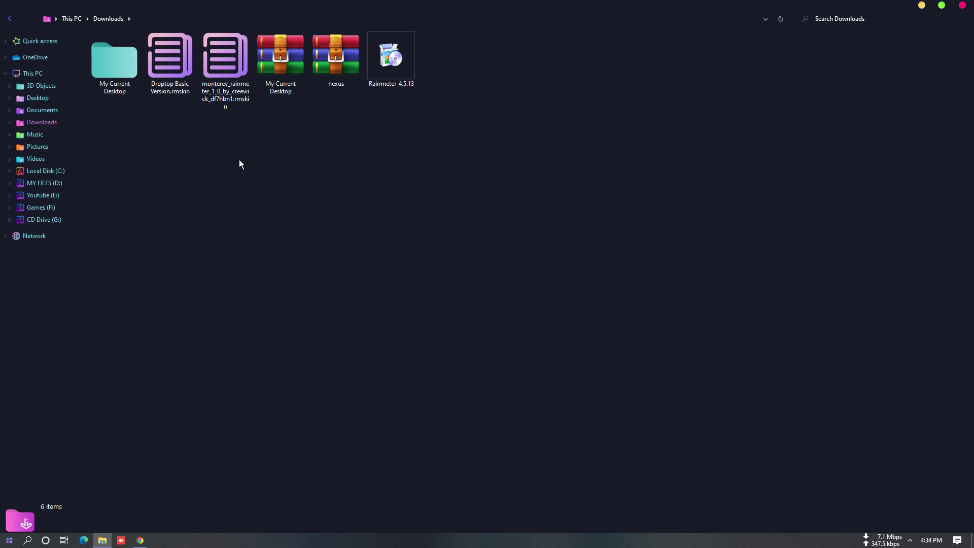
double_click(336, 76)
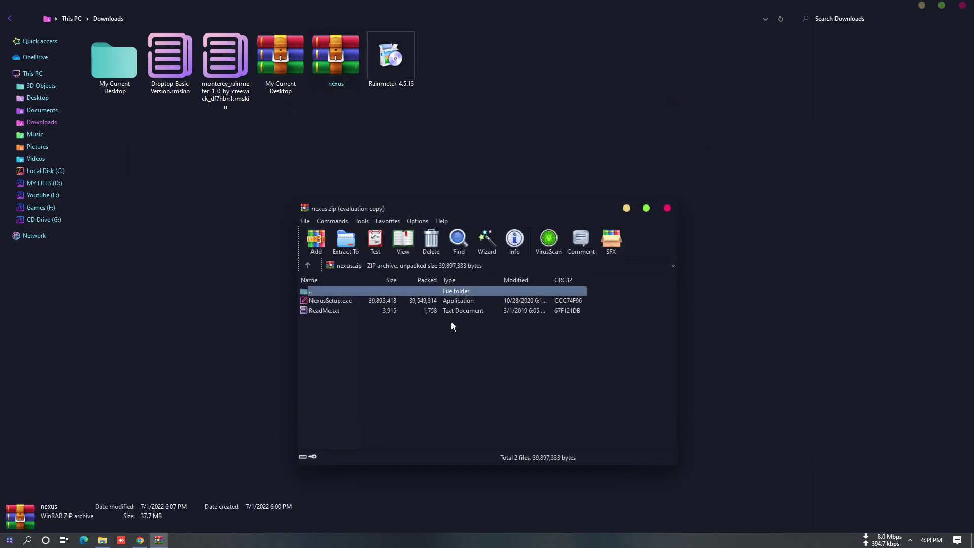
double_click(331, 301)
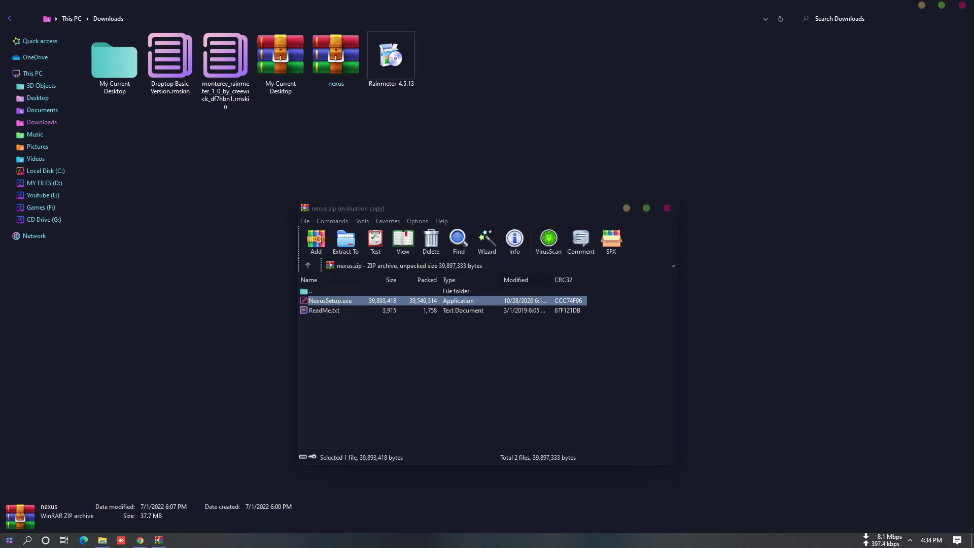
click(498, 294)
click(516, 322)
click(542, 351)
click(543, 352)
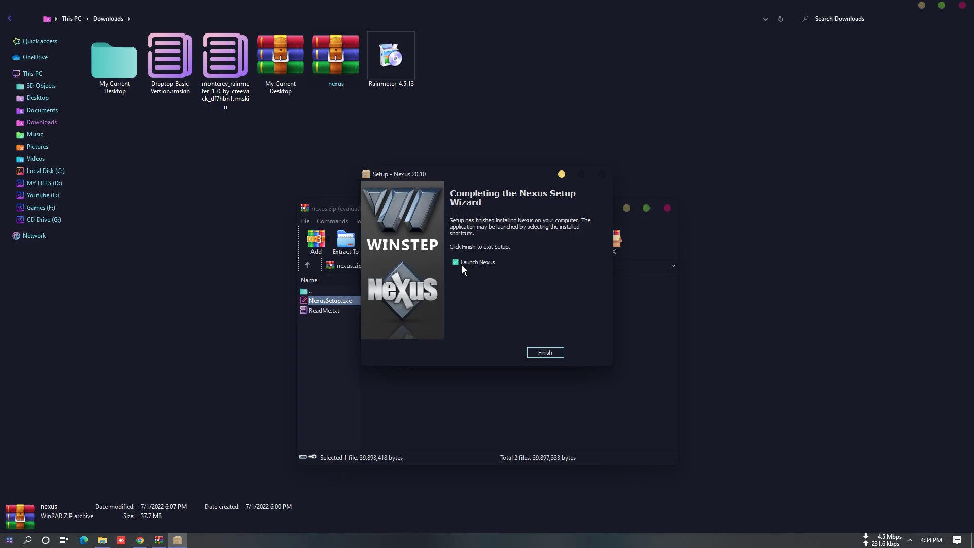
click(546, 352)
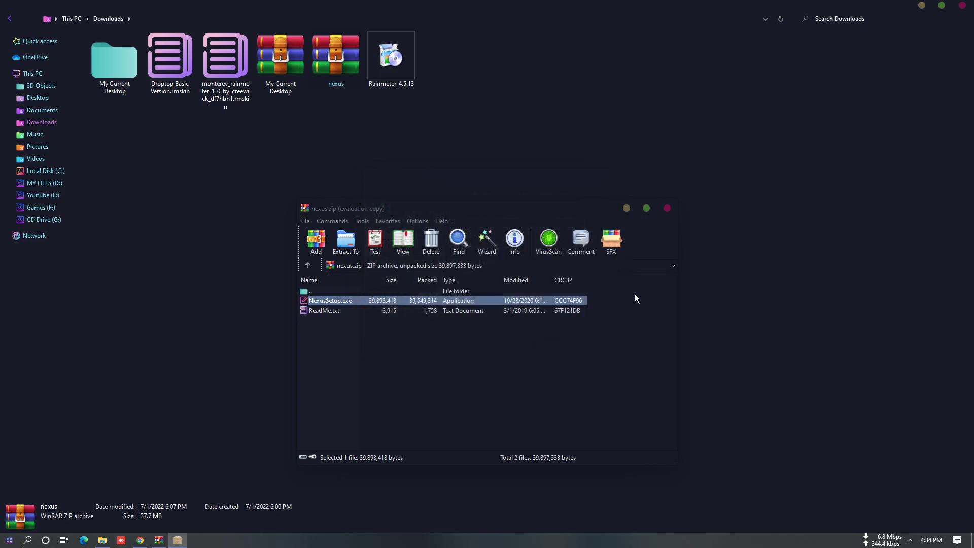
click(668, 210)
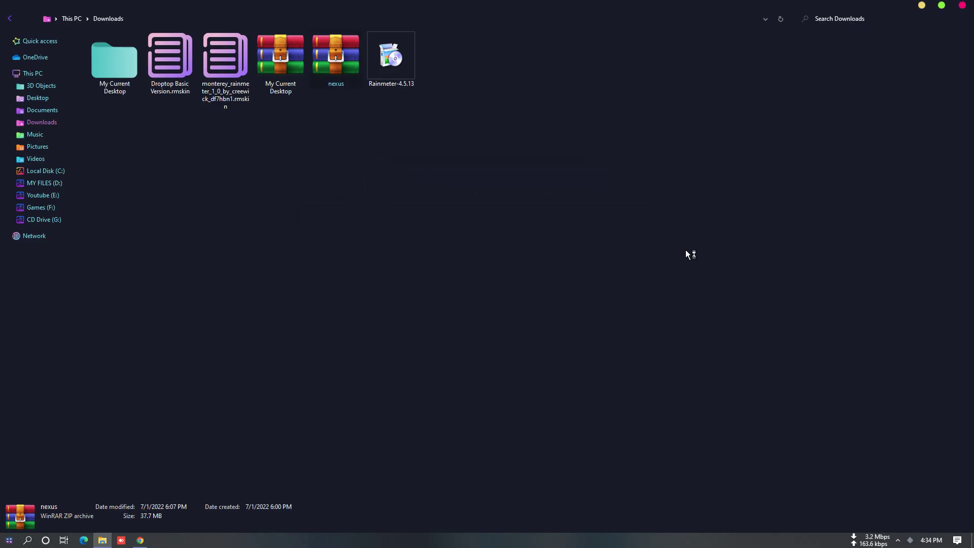
Step: Minimize the Downloads window and open the Preferences of the Nexus dock
click(677, 254)
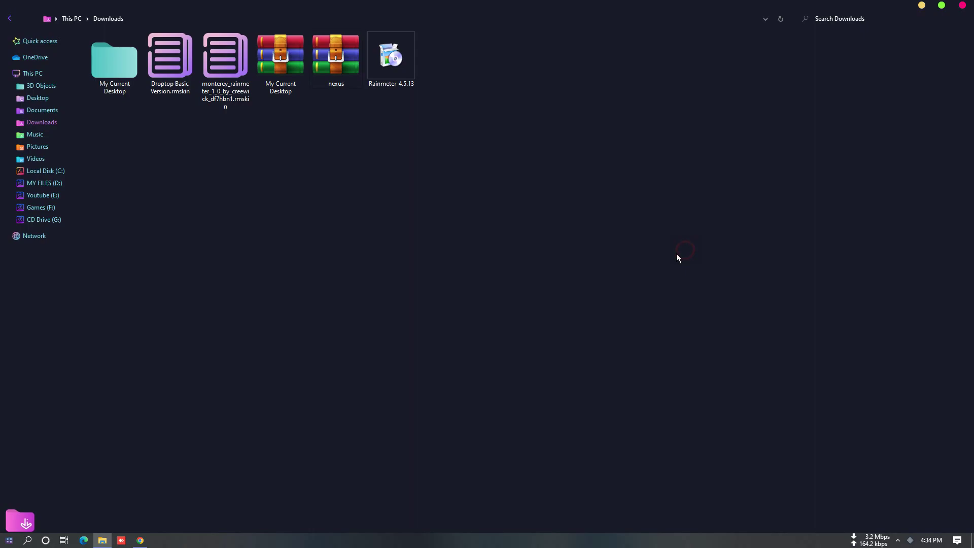
click(921, 6)
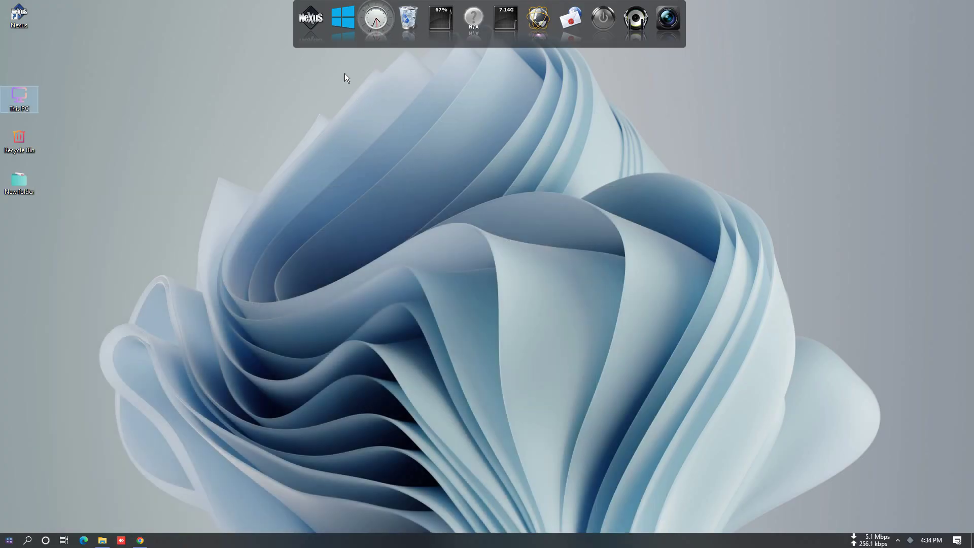
click(308, 30)
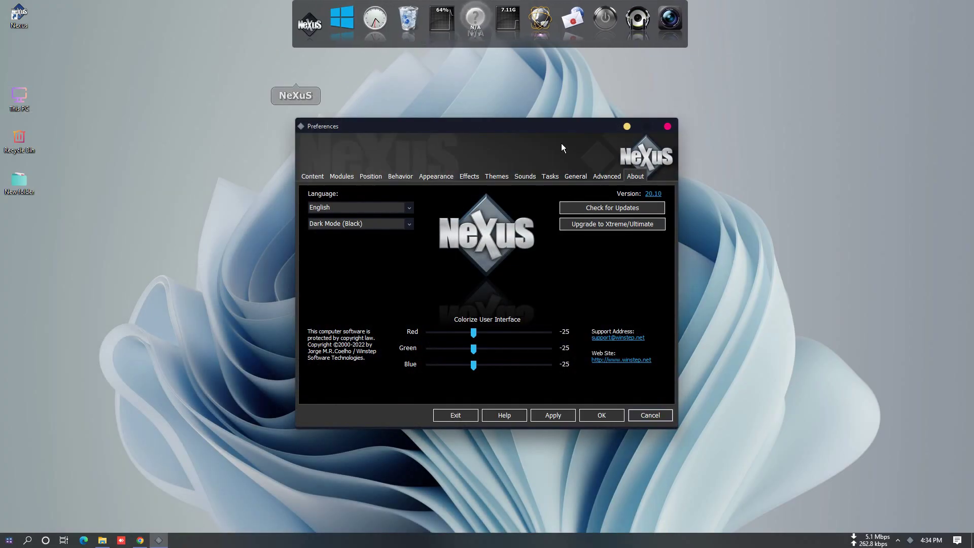
Step: Restore the Nexus configuration from the wsbackup file in Downloads > My Current Desktop > MAC 13 and accept the follow-up dialogs
click(607, 176)
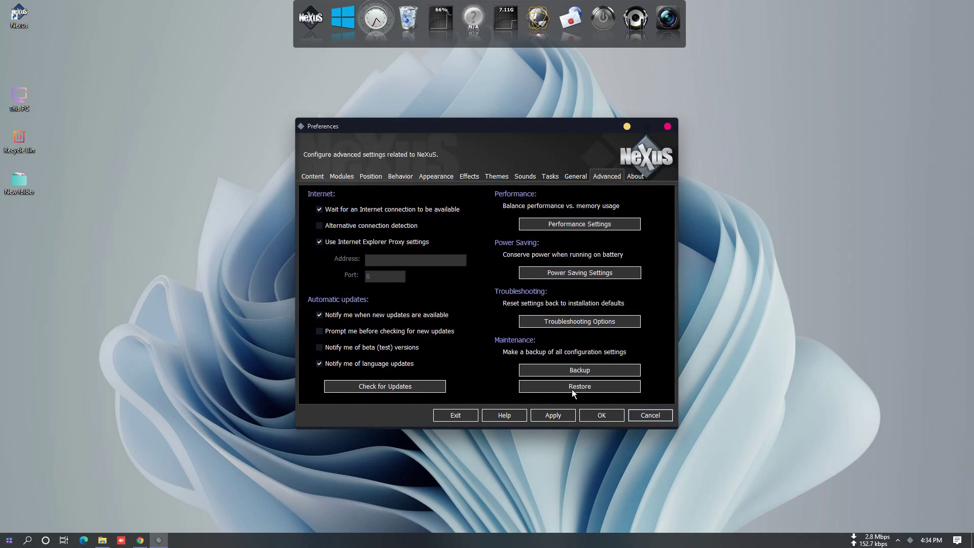
click(586, 387)
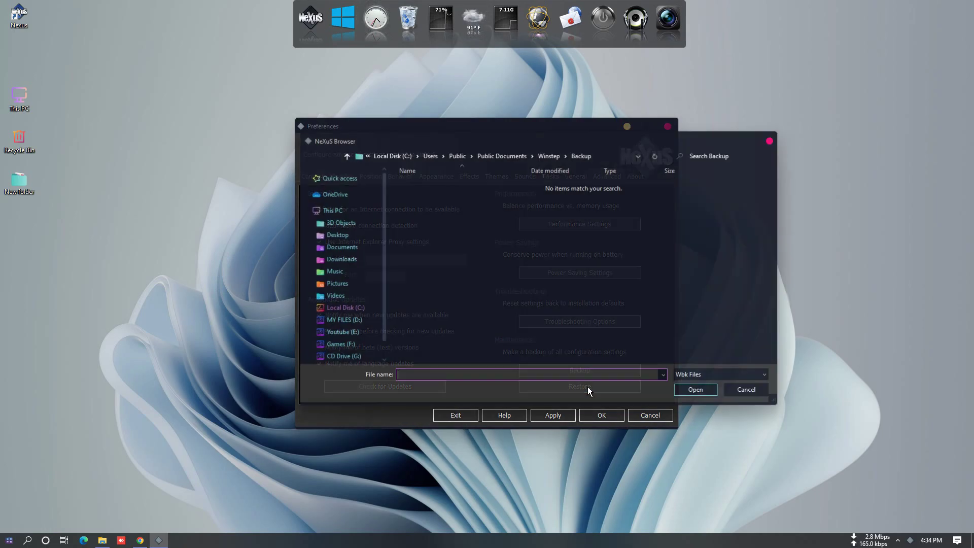
click(343, 260)
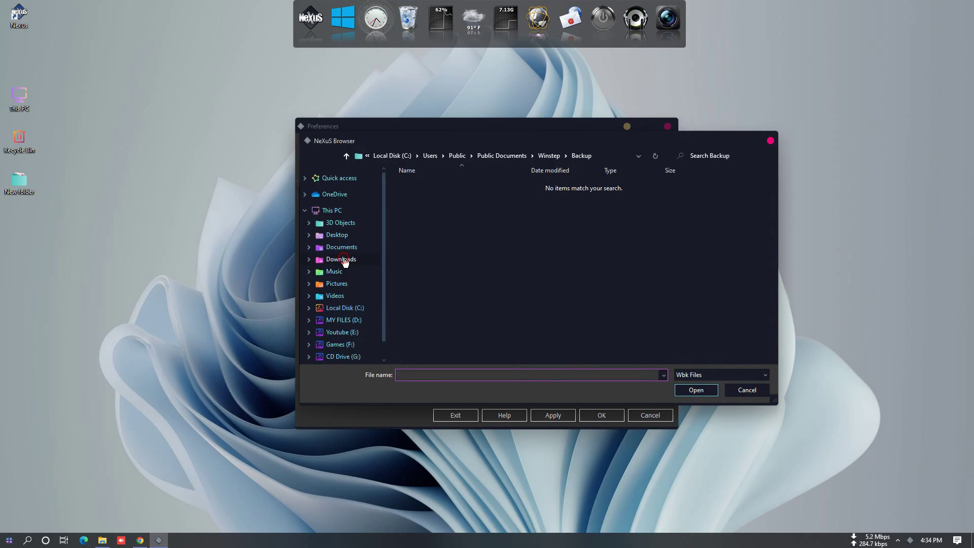
double_click(415, 216)
double_click(437, 188)
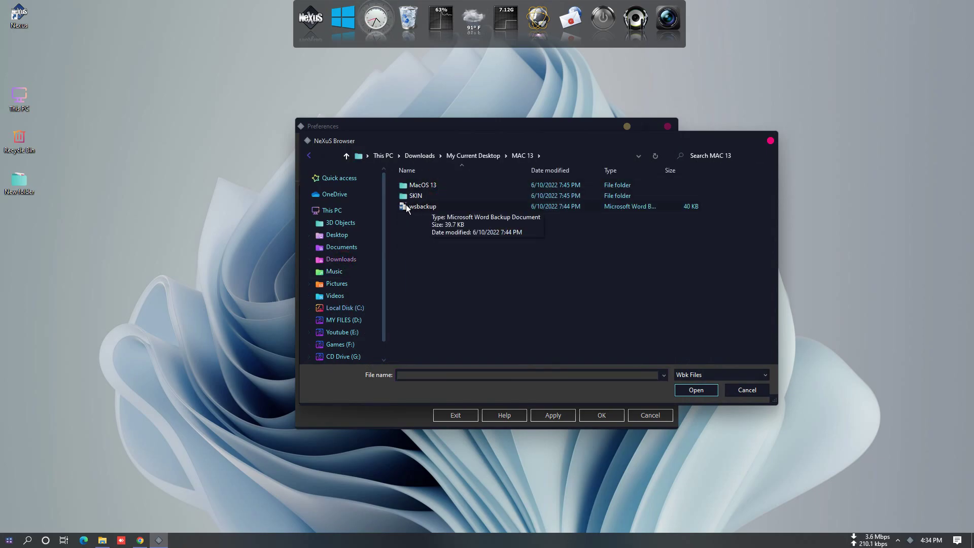
double_click(413, 206)
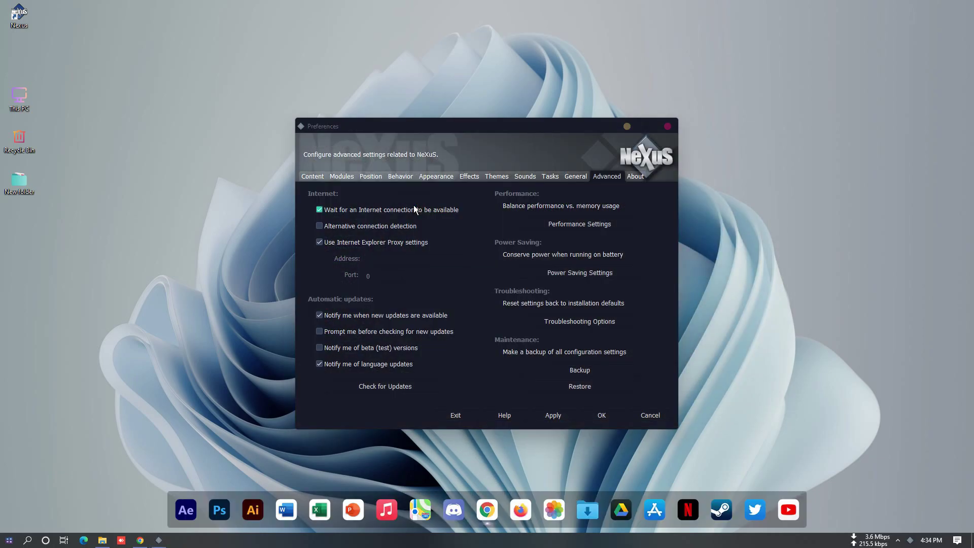
click(476, 343)
click(525, 344)
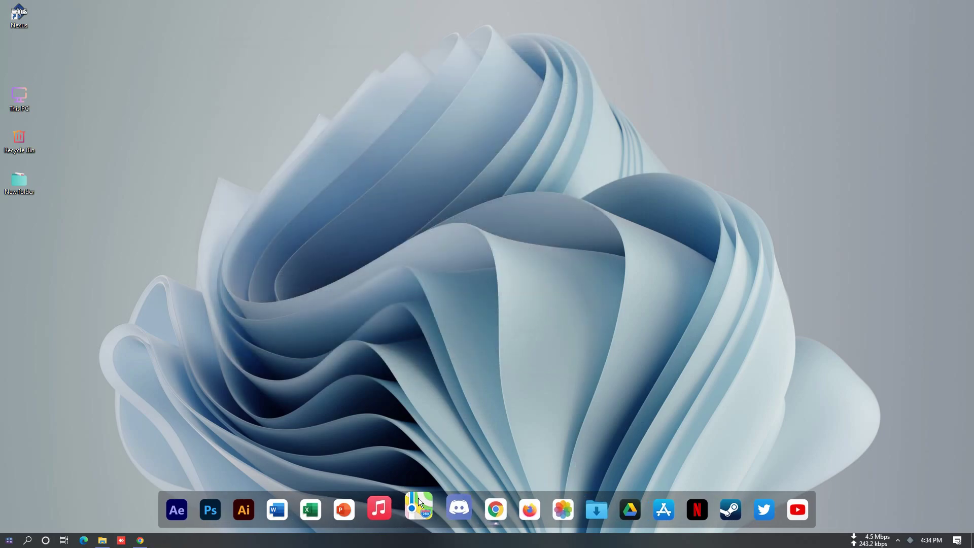
Step: Install Rainmeter from Rainmeter-4.5.13 in Downloads with English as the installer language and Run Rainmeter enabled at the end
click(102, 540)
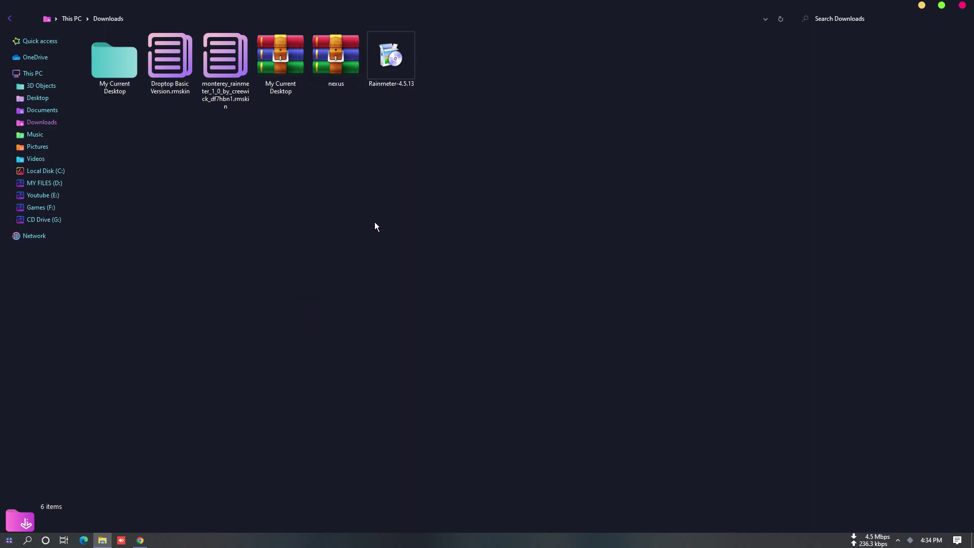
double_click(391, 77)
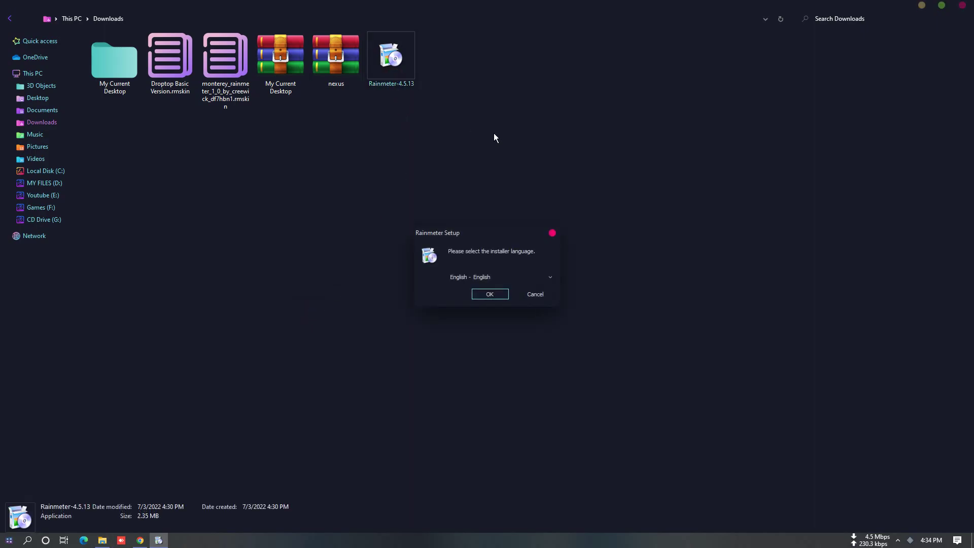
click(491, 294)
click(544, 352)
click(544, 352)
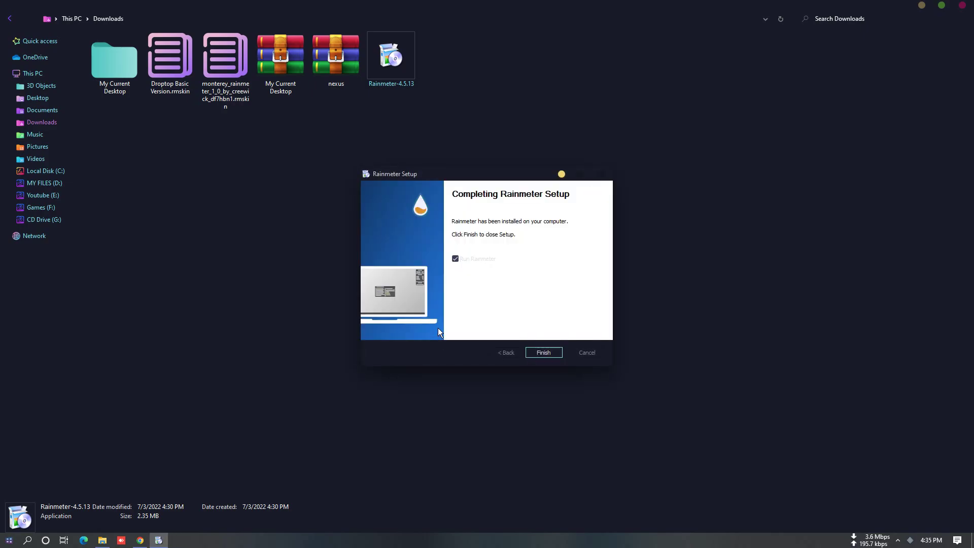
click(544, 352)
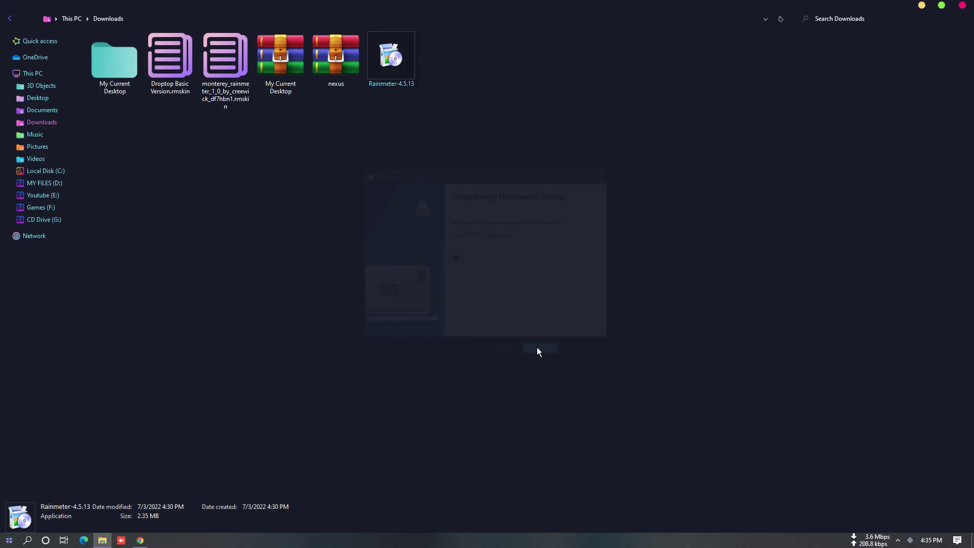
Step: Unload the default illustro skins from the desktop, including System, Clock and Disk, and maximize the Downloads window again
right_click(572, 305)
click(606, 417)
drag(603, 6, 488, 33)
right_click(902, 69)
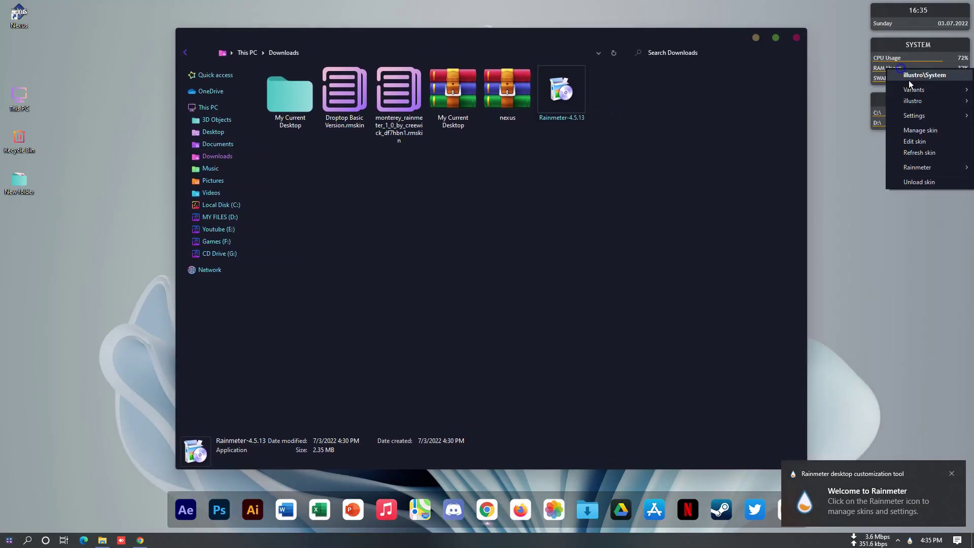
click(919, 182)
right_click(908, 19)
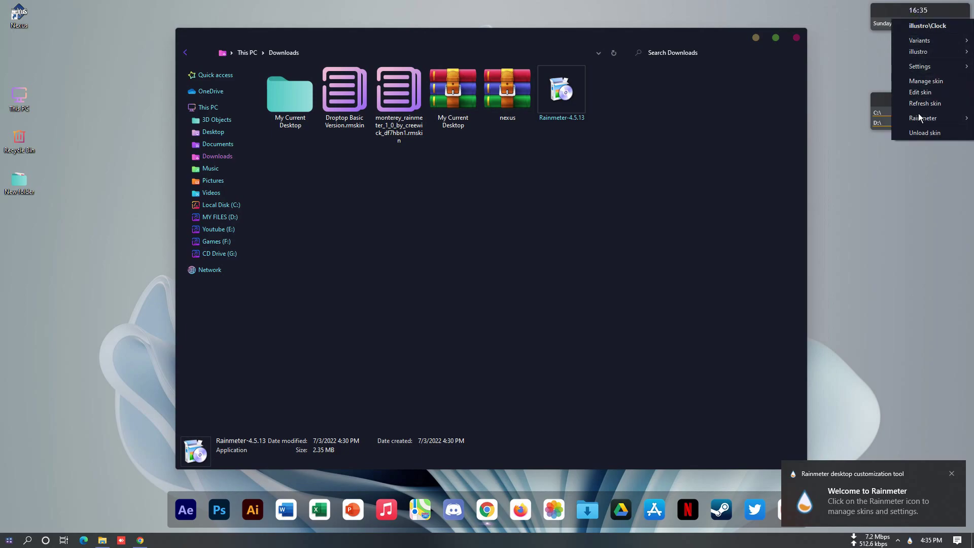
click(921, 133)
right_click(915, 116)
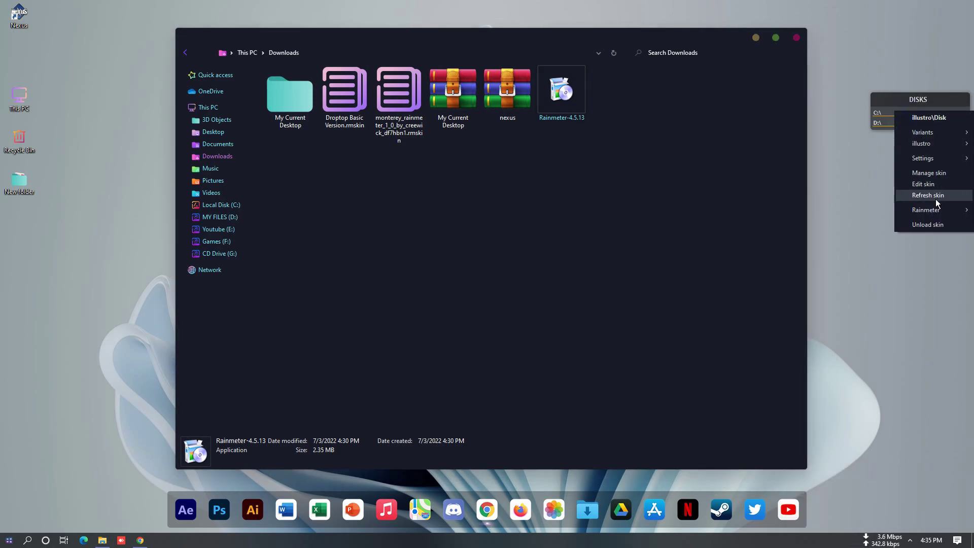
click(934, 228)
click(776, 38)
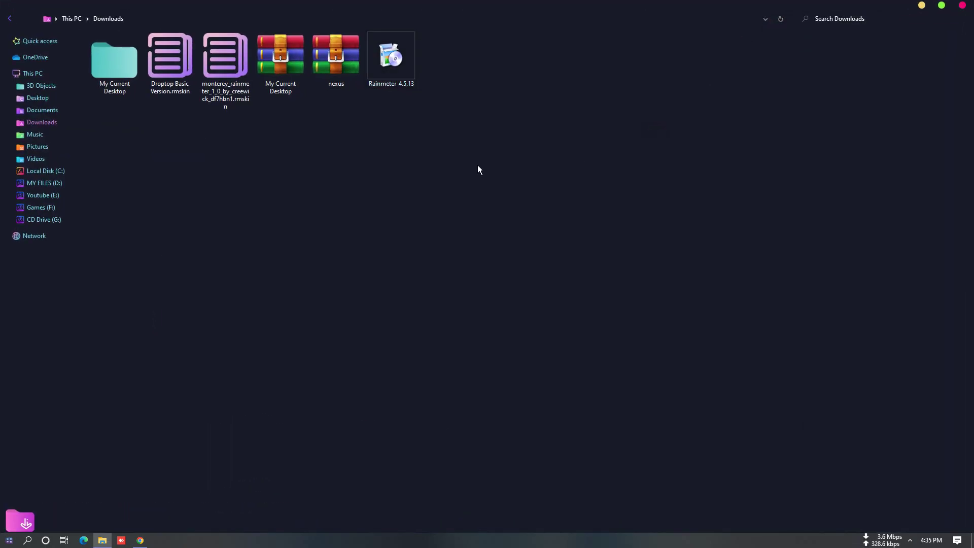
Step: Install Droptop Basic Version.rmskin and start the Droptop Four setup with English US as the language
double_click(171, 81)
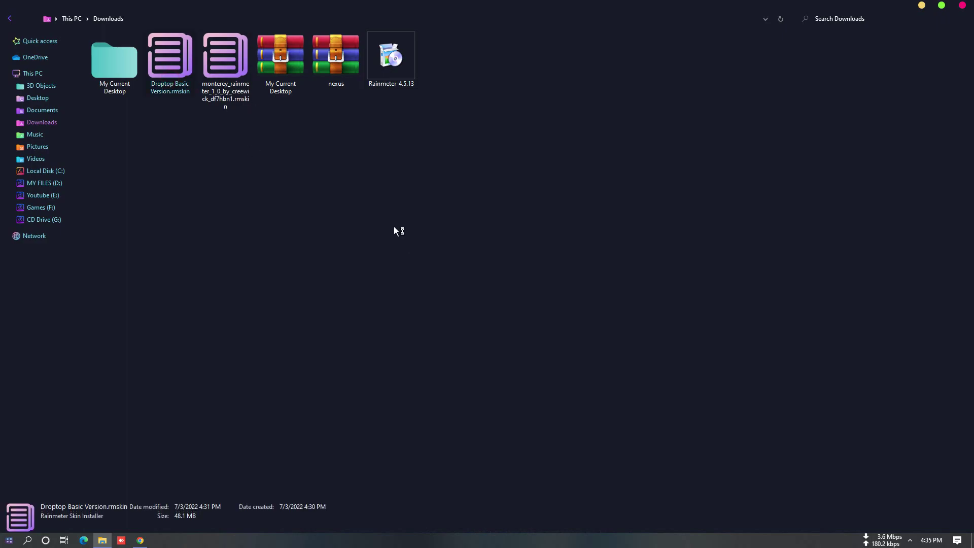
click(511, 364)
click(320, 315)
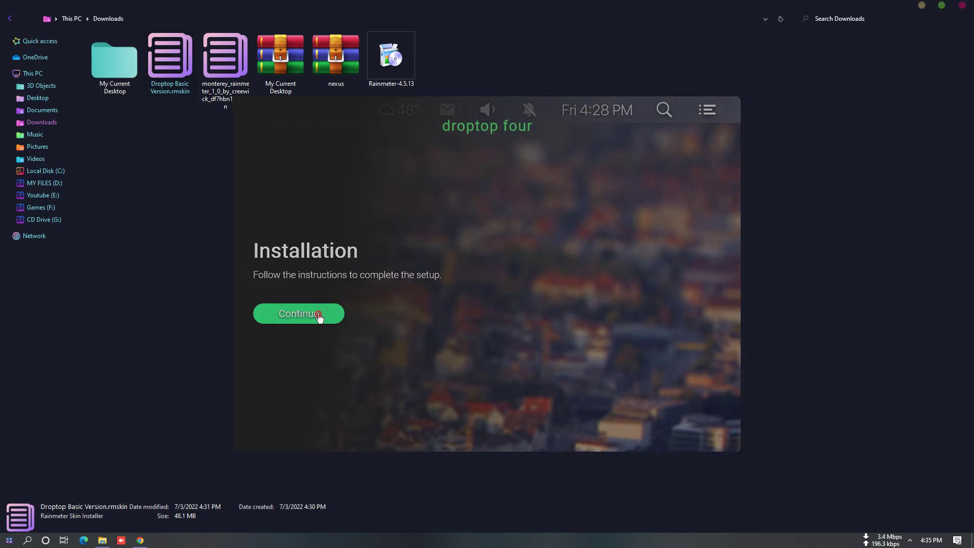
click(339, 229)
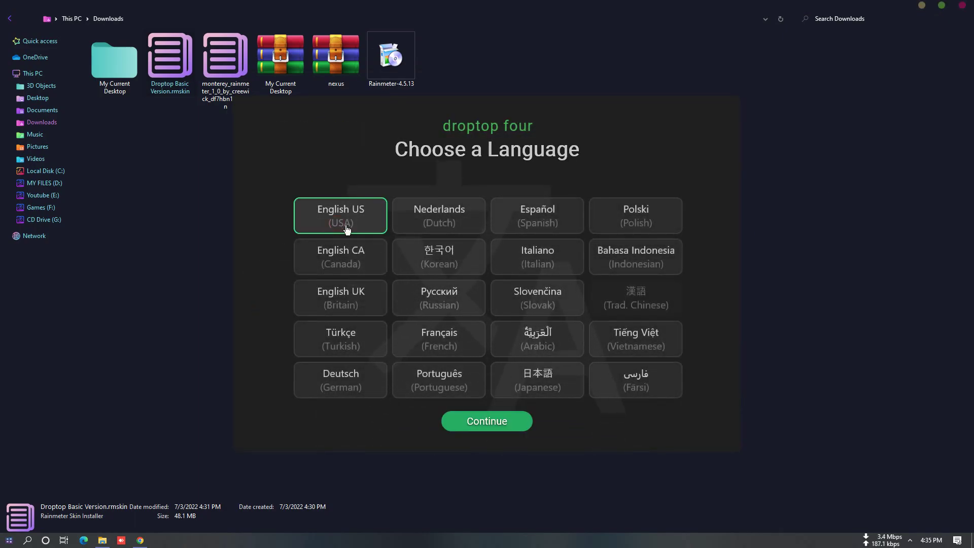
click(495, 421)
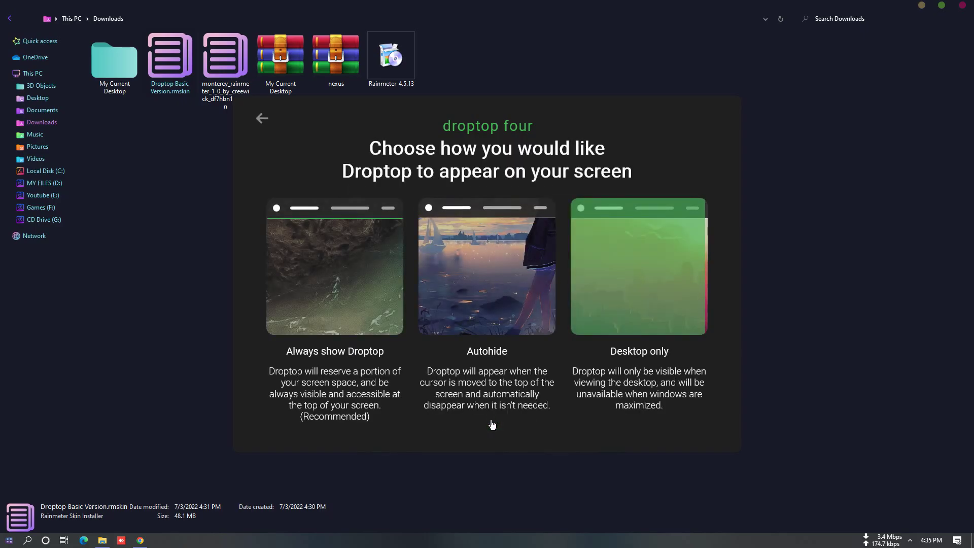
Step: Complete the Droptop setup with the Desktop only display mode and the Apple home button, leaving the account and weather configuration unfilled
click(644, 303)
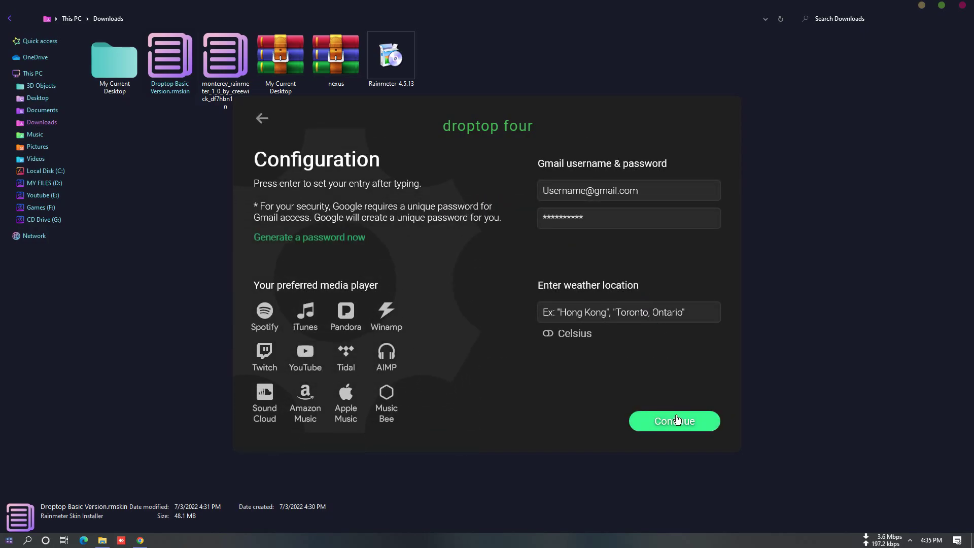
click(675, 422)
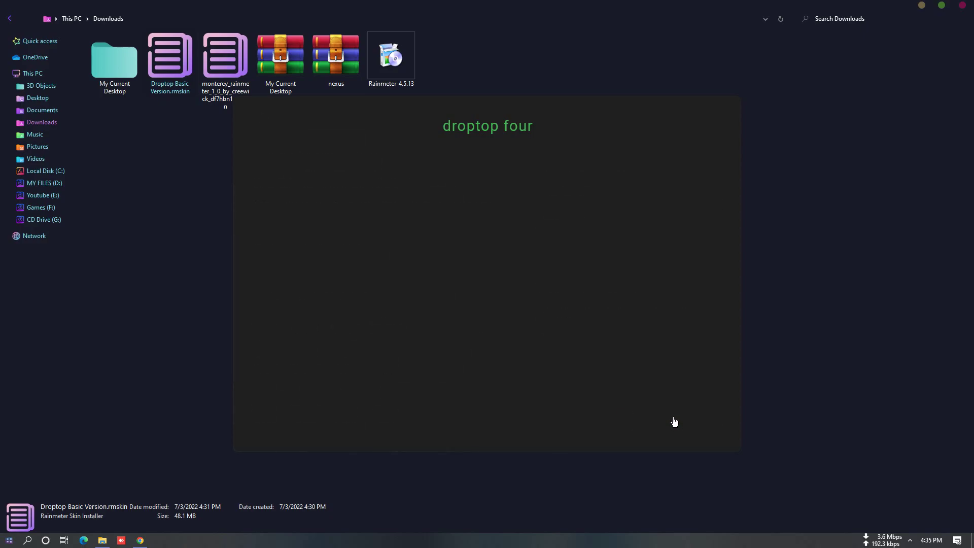
click(265, 233)
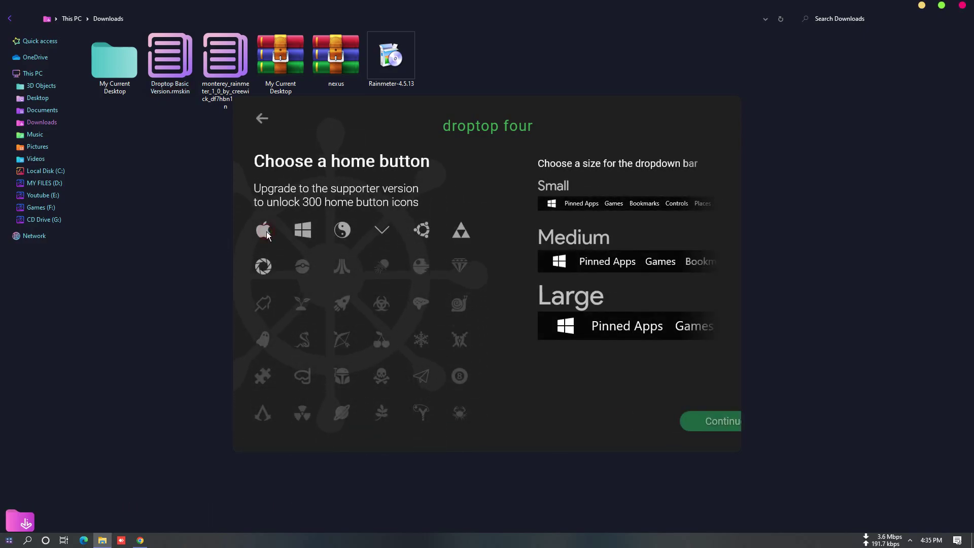
click(685, 422)
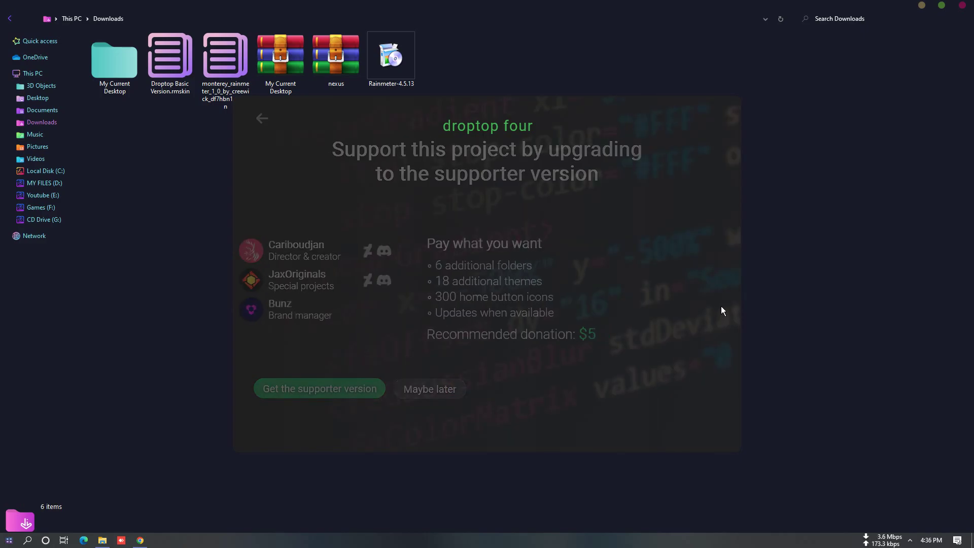
click(568, 421)
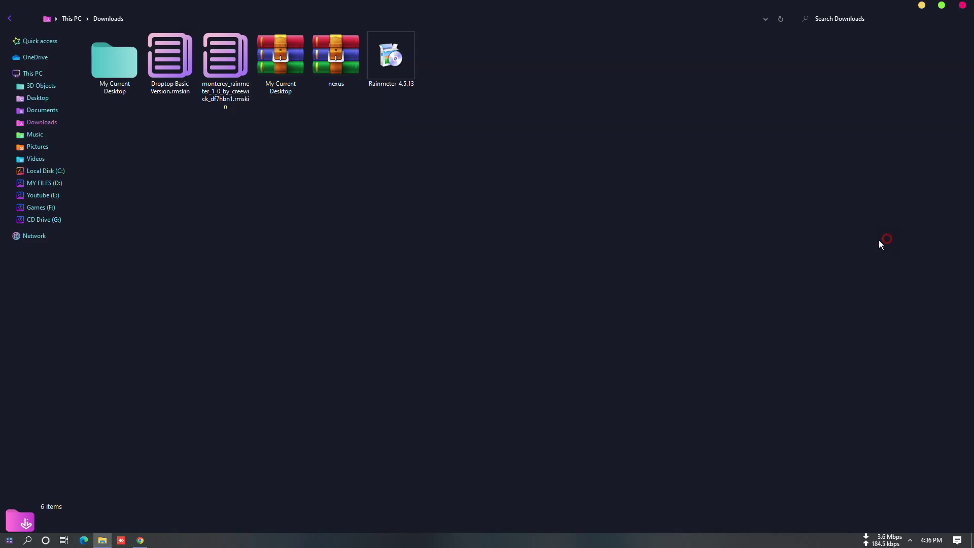
Step: Install the Monterey Rainmeter 1.0 skin package from Downloads with its included skins loaded, and minimize the Downloads window
double_click(225, 75)
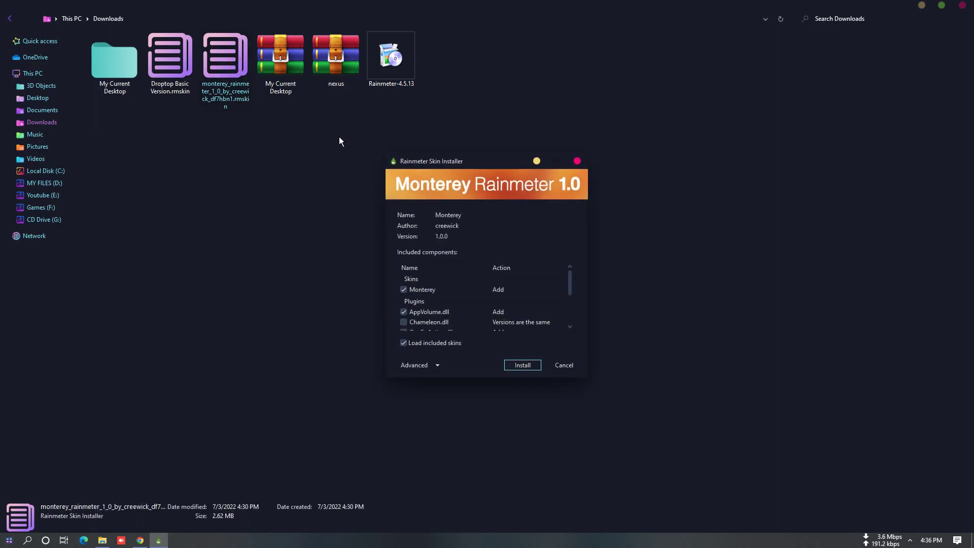
click(527, 365)
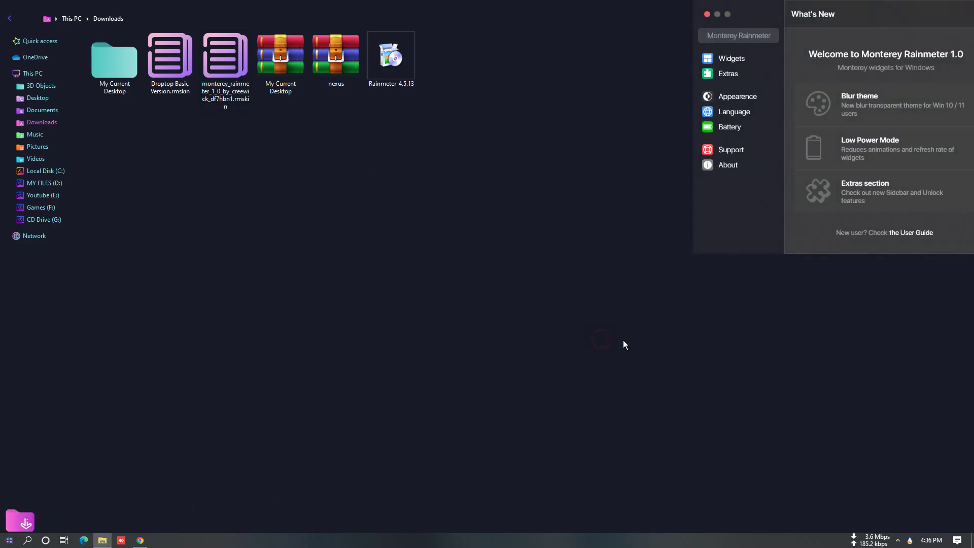
double_click(540, 9)
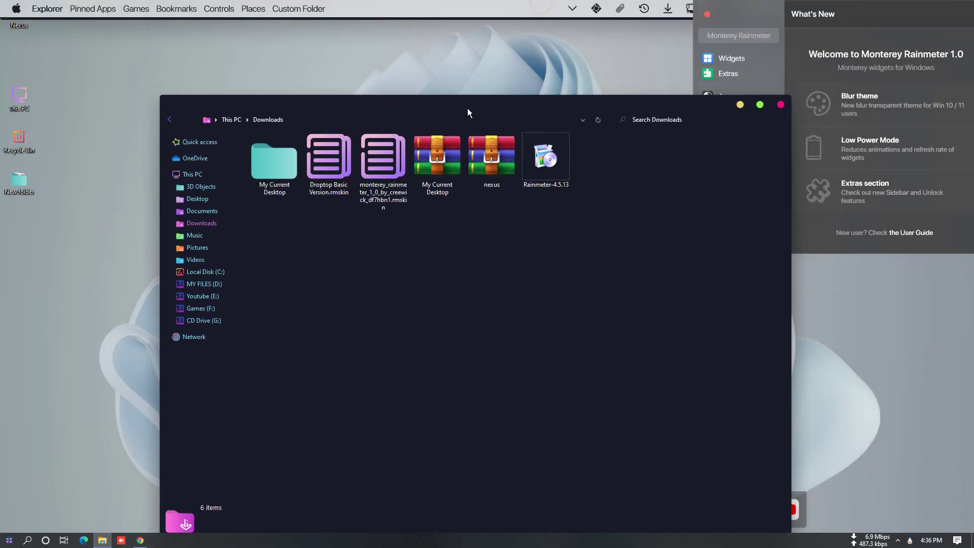
drag(466, 106, 290, 84)
click(573, 88)
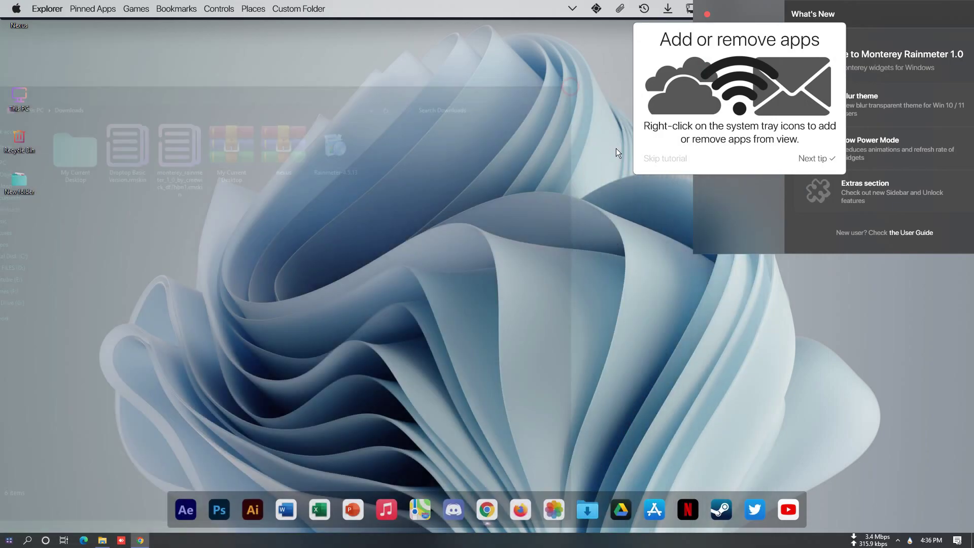
Step: Skip the Droptop tutorial and move the Monterey Rainmeter window off the menu bar to the middle of the desktop
click(673, 158)
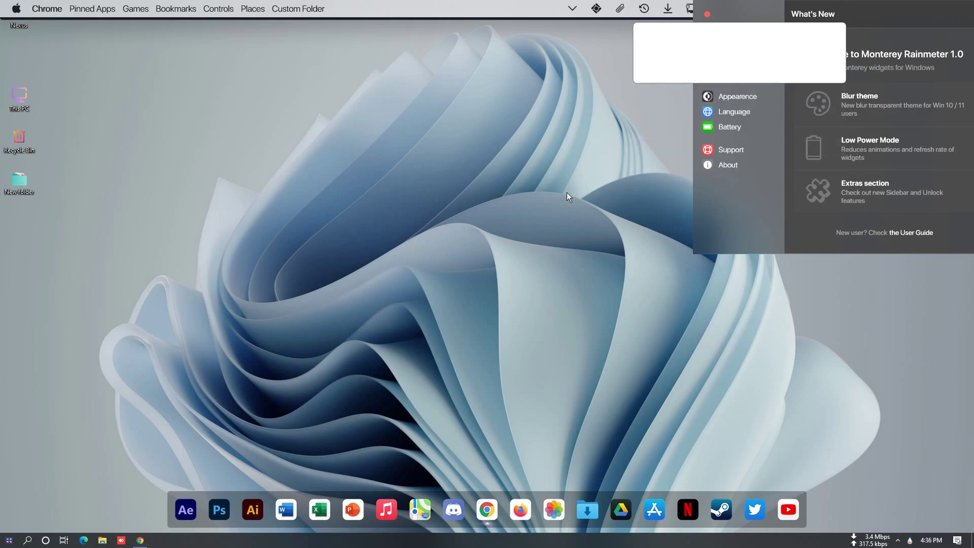
drag(769, 6, 298, 134)
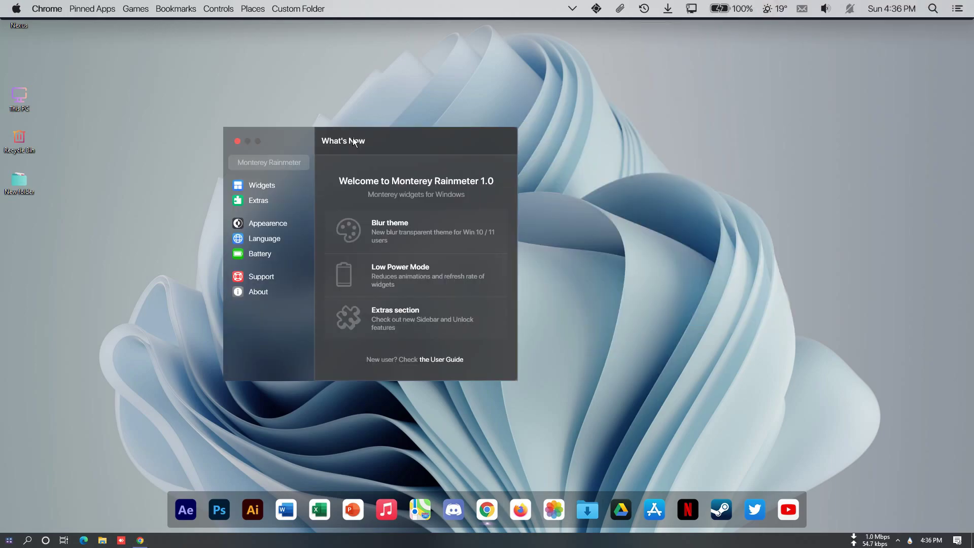
Step: Enable the Clock widget in Monterey Rainmeter and place it in the upper-right corner of the desktop
click(272, 185)
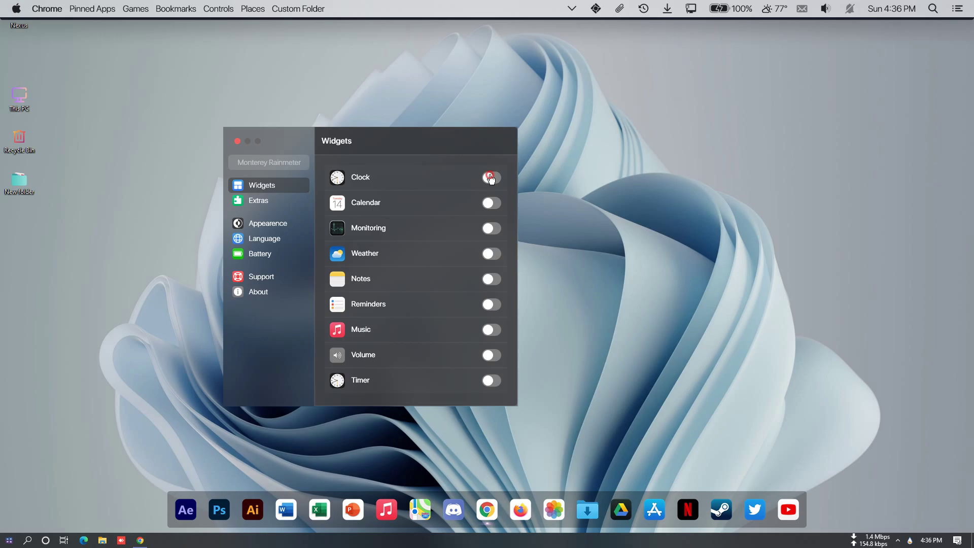
click(490, 177)
click(794, 165)
drag(726, 66, 932, 81)
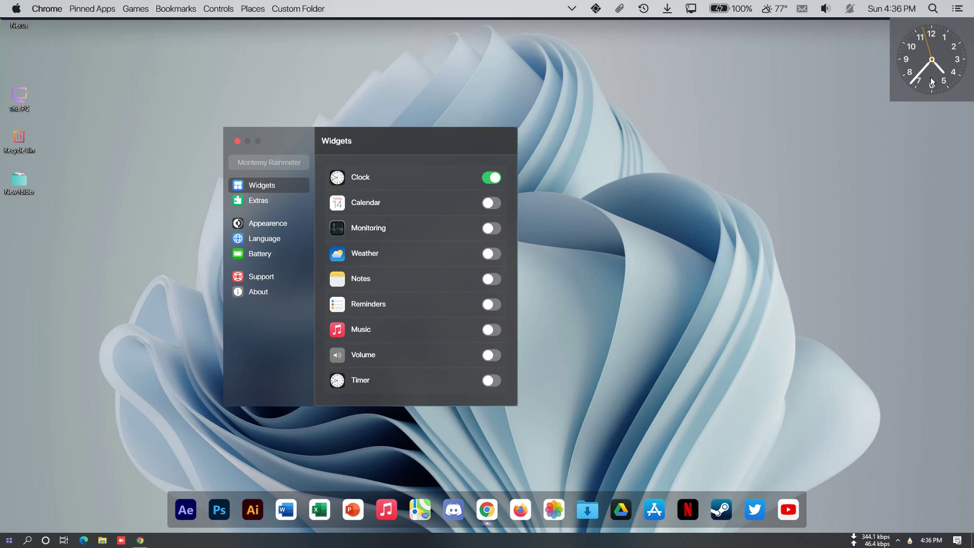
Step: Enable the Calendar widget and place it directly to the left of the clock on the desktop
click(488, 203)
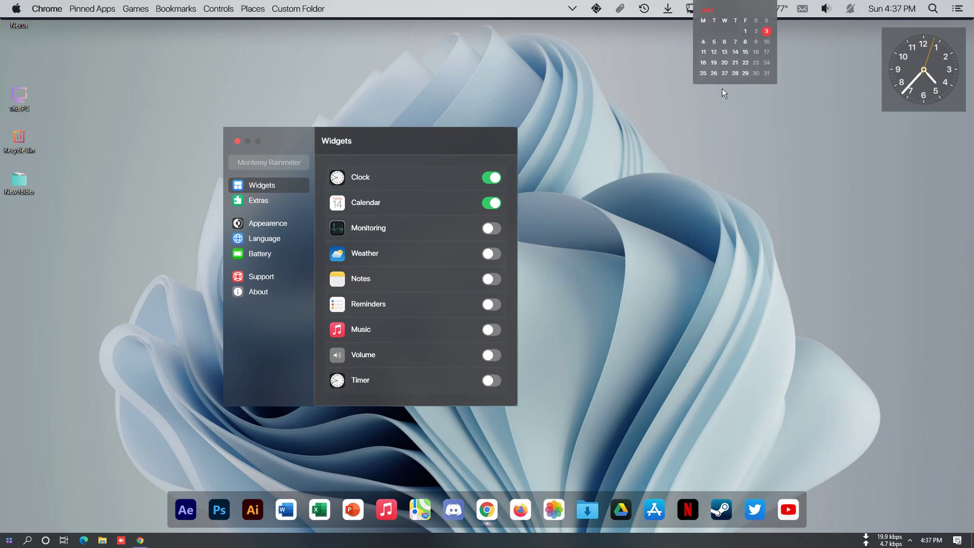
drag(727, 19, 884, 32)
click(776, 149)
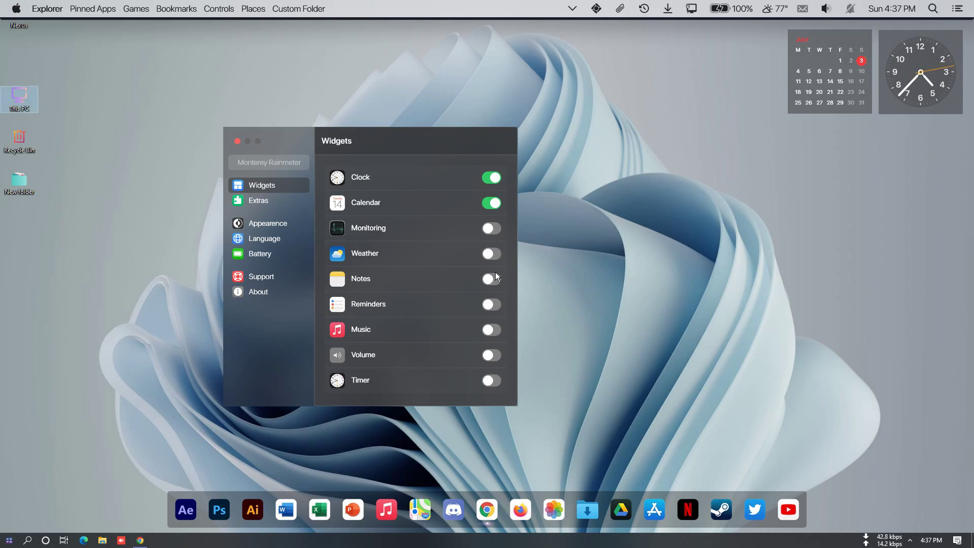
Step: Enable the Monitoring widget, dismiss its intro, set it to Wide size and place it directly below the calendar and clock
click(495, 232)
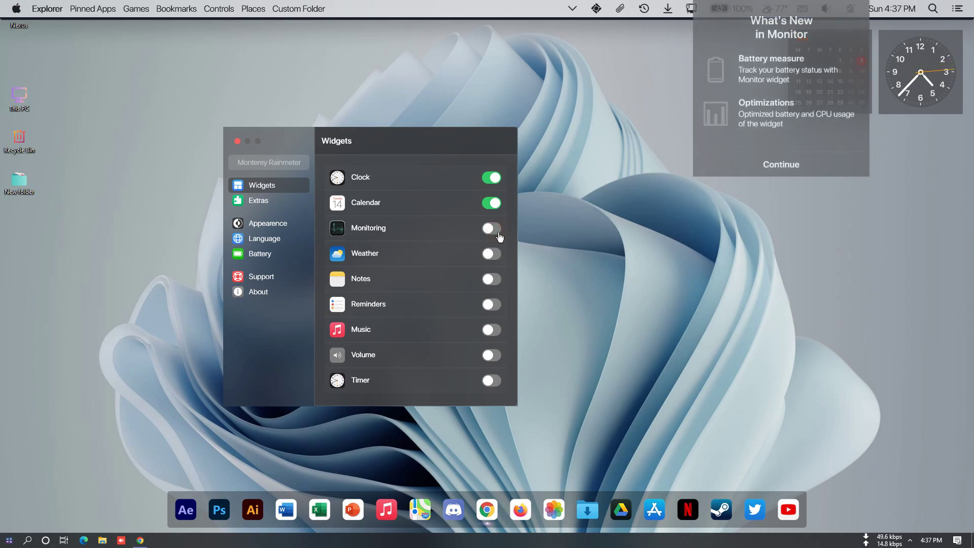
click(770, 162)
right_click(742, 76)
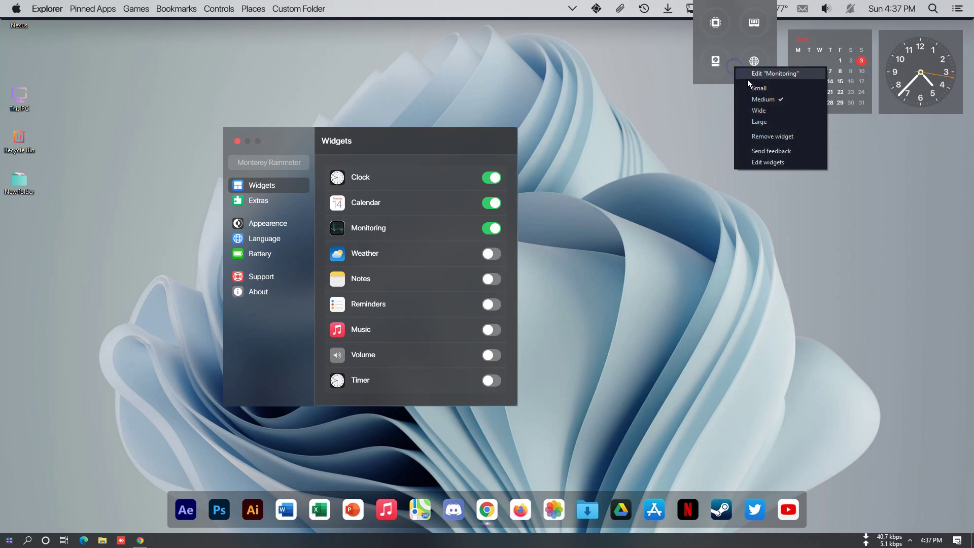
click(763, 111)
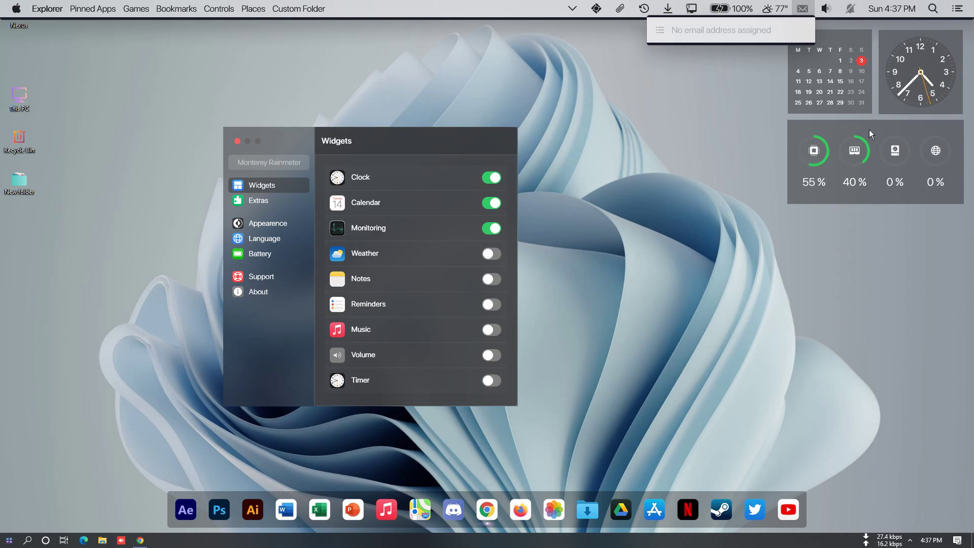
click(750, 157)
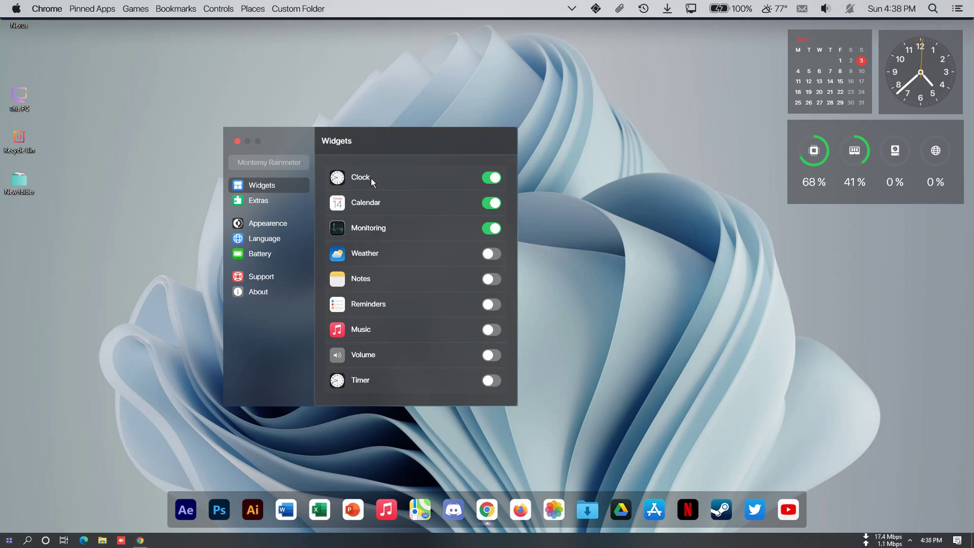
Step: Enable the Music widget and place it below the monitoring widget, aligned with the calendar's left edge
click(492, 331)
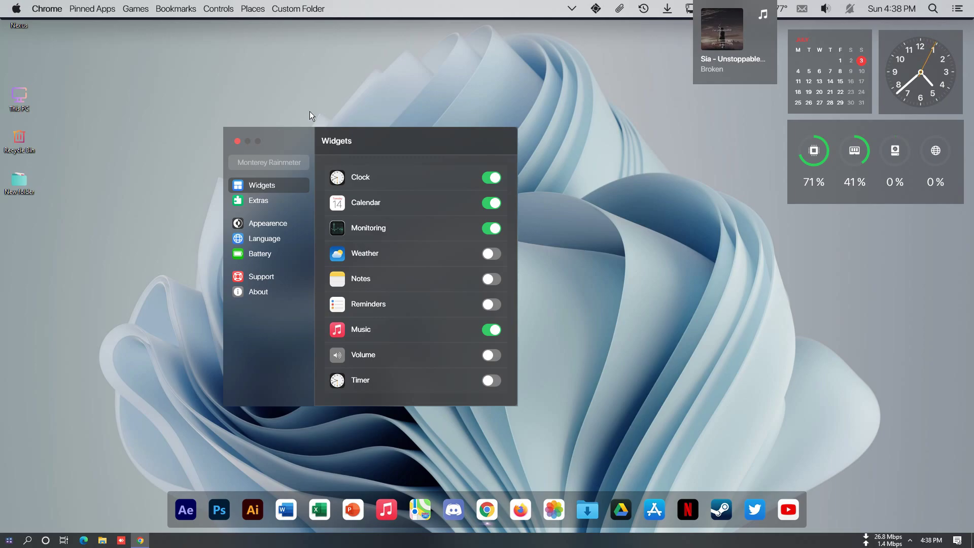
drag(760, 35, 813, 218)
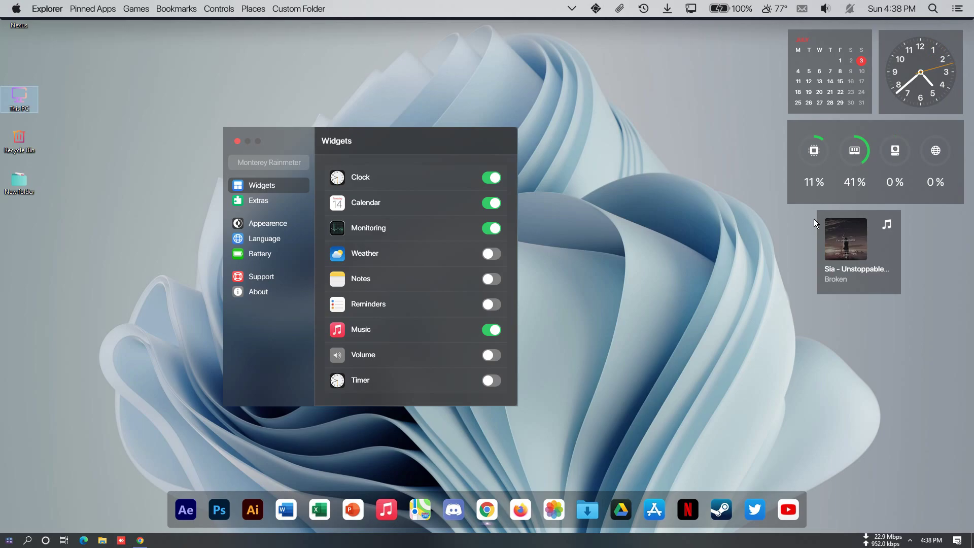
mouse_move(823, 212)
drag(823, 213, 818, 212)
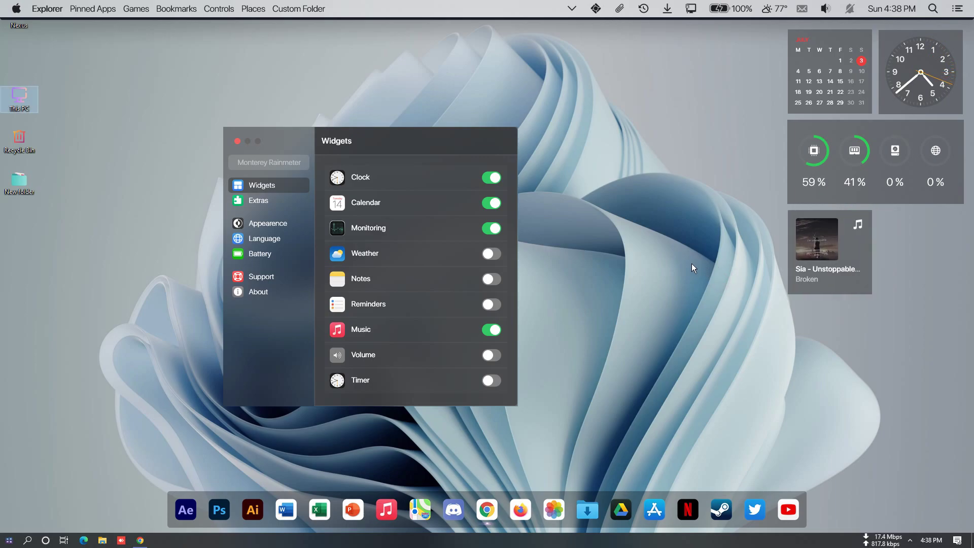
Step: Enable the Notes widget, dismiss its intro and place it directly to the right of the music widget
click(491, 279)
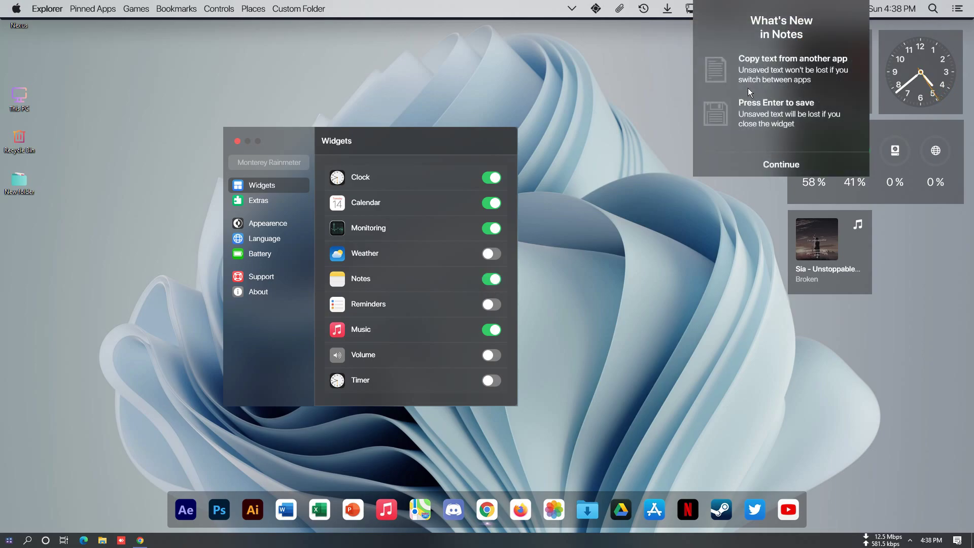
click(777, 163)
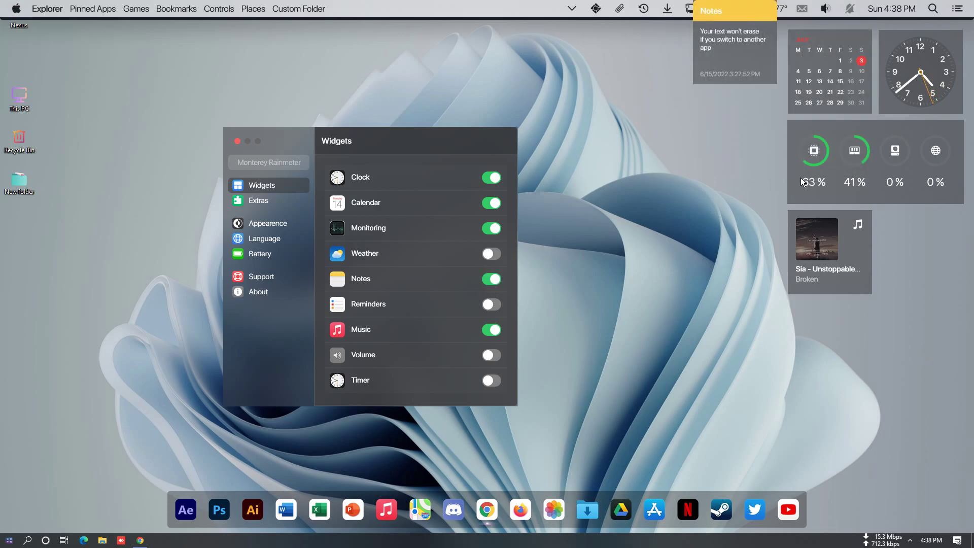
drag(740, 6, 924, 210)
click(637, 355)
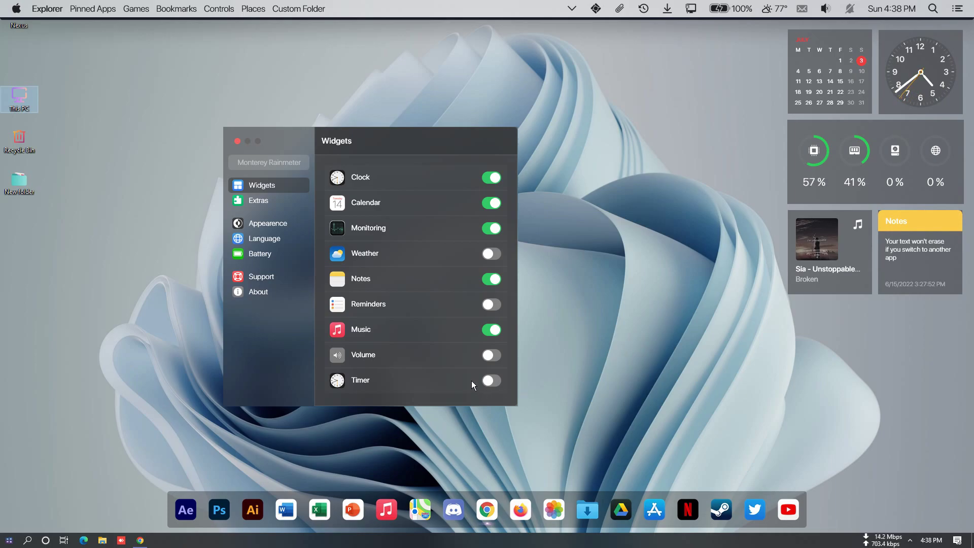
Step: Enable the Weather widget, dismiss its intro, set it to Wide size and place it below the music and notes widgets
click(497, 258)
click(780, 163)
right_click(736, 51)
click(781, 95)
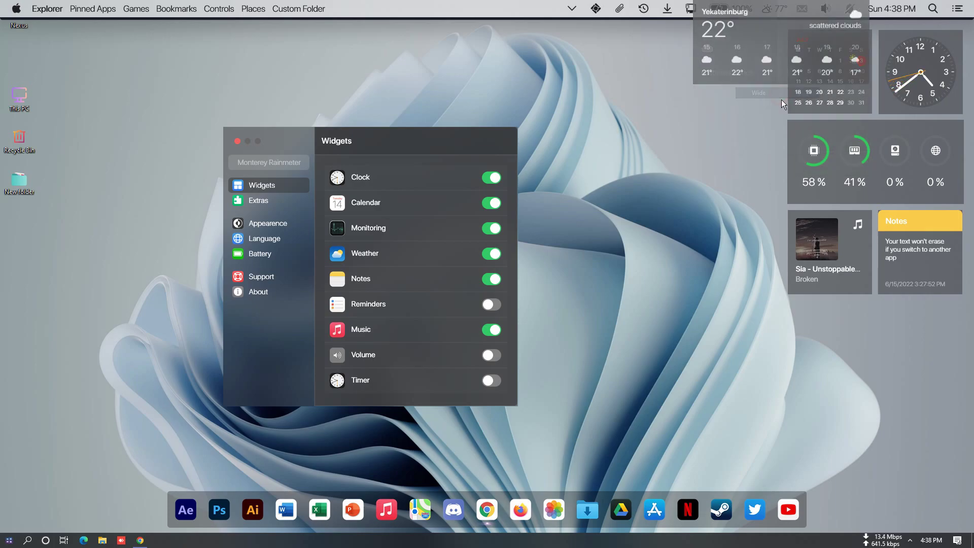
drag(784, 7, 879, 314)
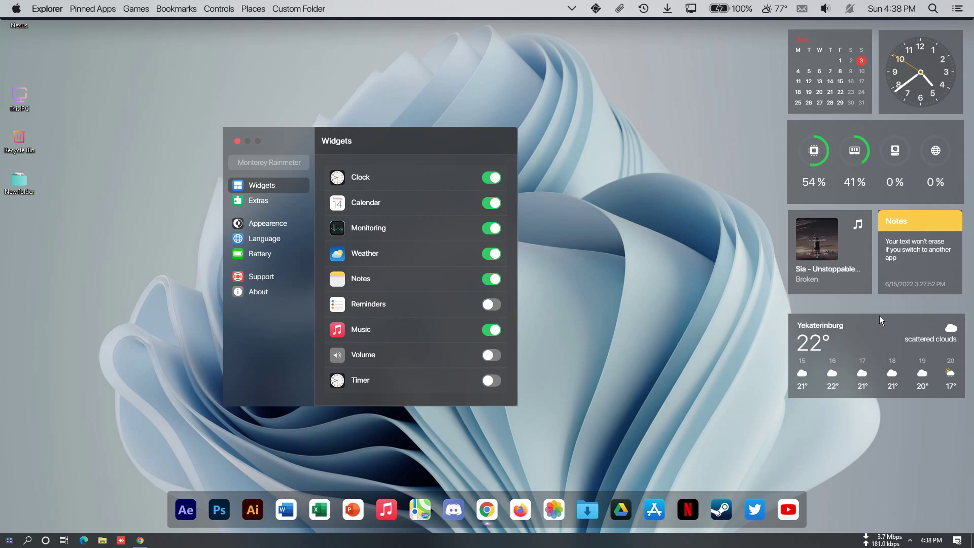
Step: Enable the Volume widget at Wide size, place it below the weather widget, and close the Monterey Rainmeter window
click(491, 355)
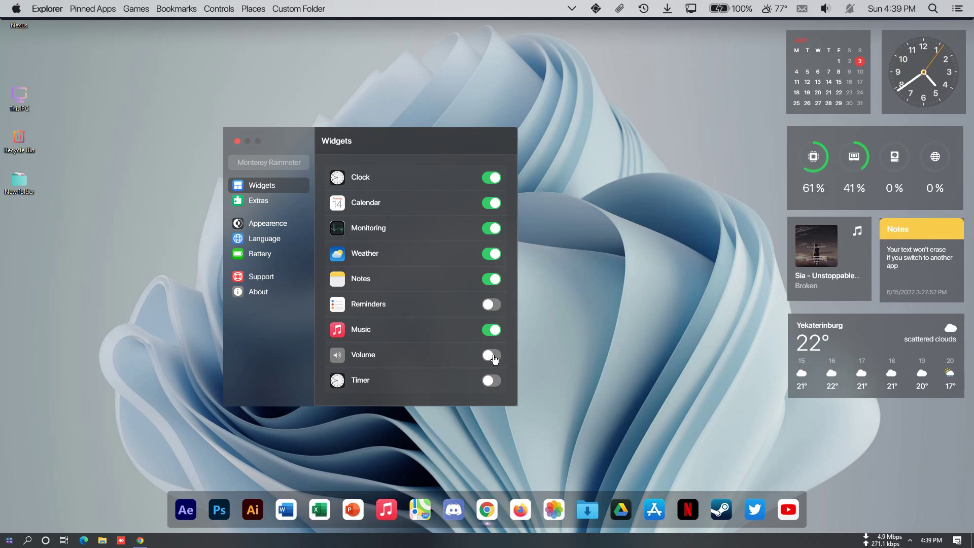
right_click(752, 52)
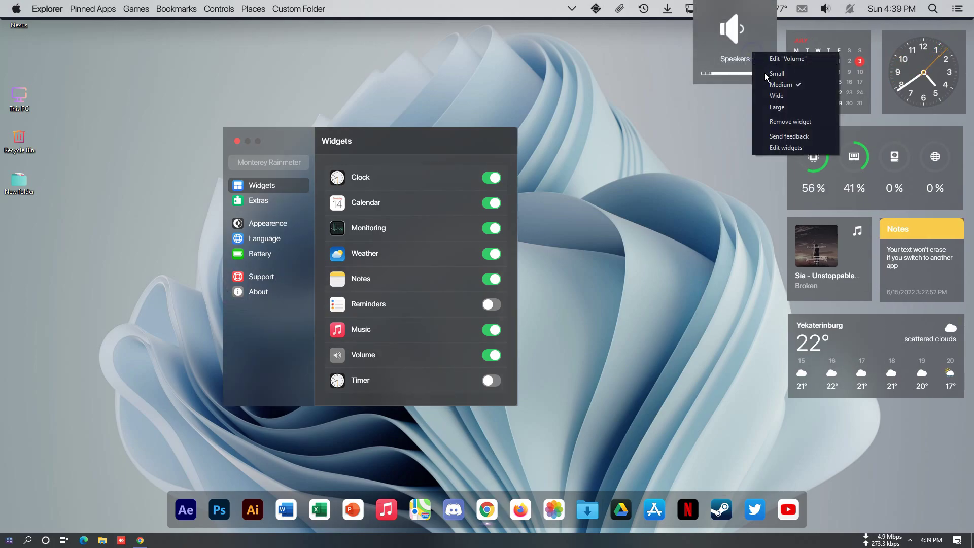
click(781, 107)
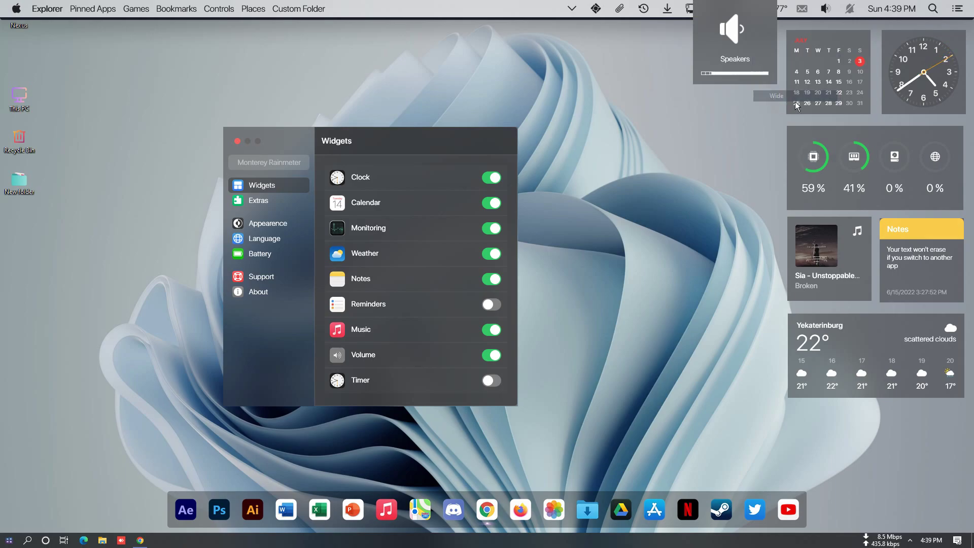
drag(751, 13, 845, 413)
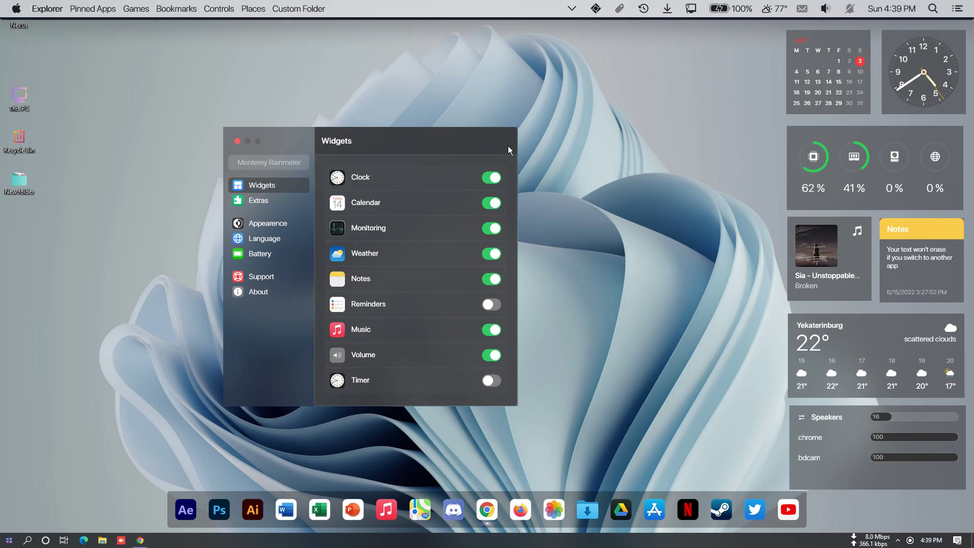
click(239, 141)
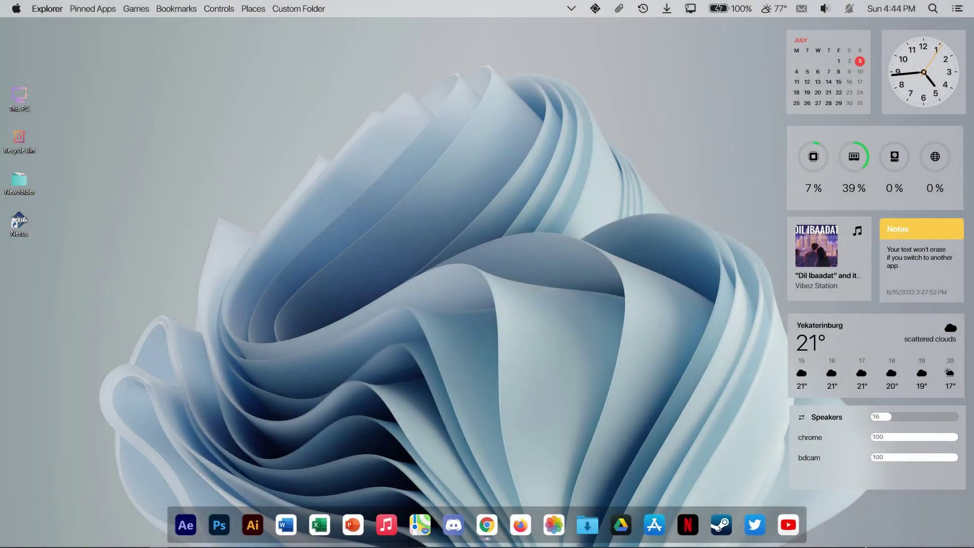
Step: Copy the MacOs 13 folder from Downloads > My Current Desktop > MAC 13 > SKIN
double_click(21, 99)
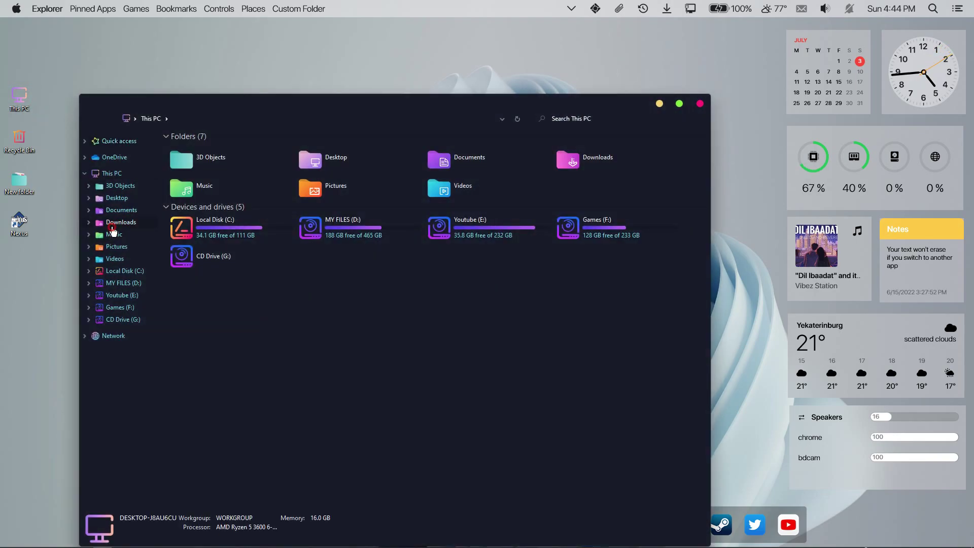
click(121, 222)
double_click(196, 172)
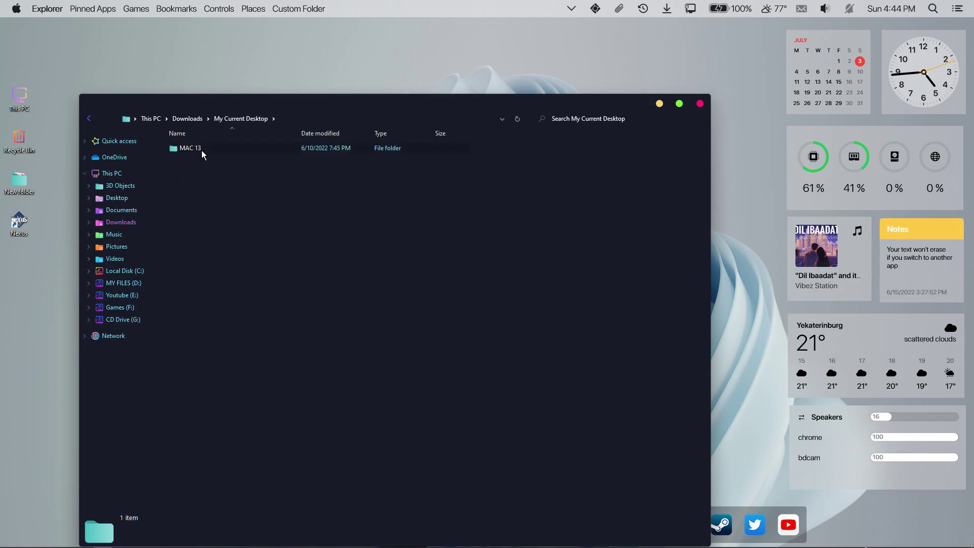
double_click(202, 150)
double_click(176, 159)
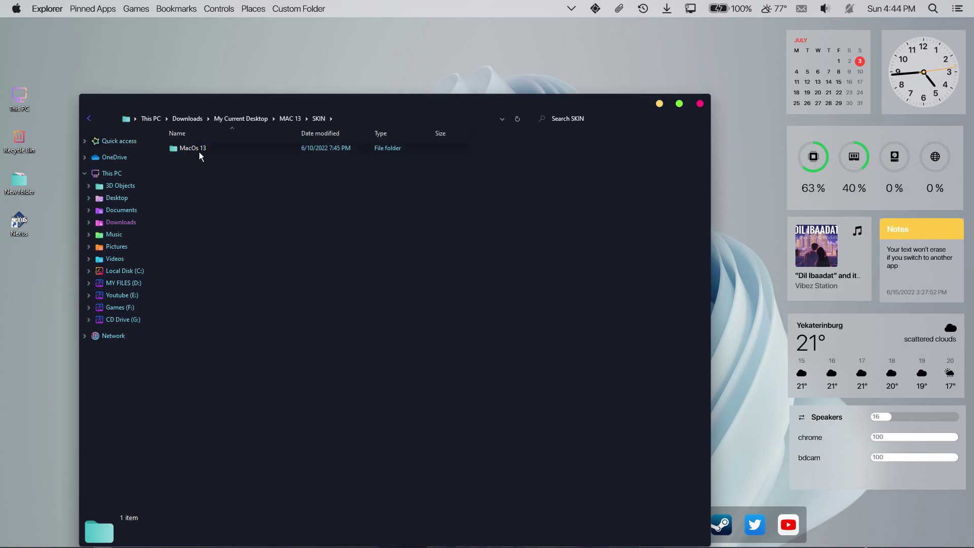
right_click(196, 151)
click(217, 374)
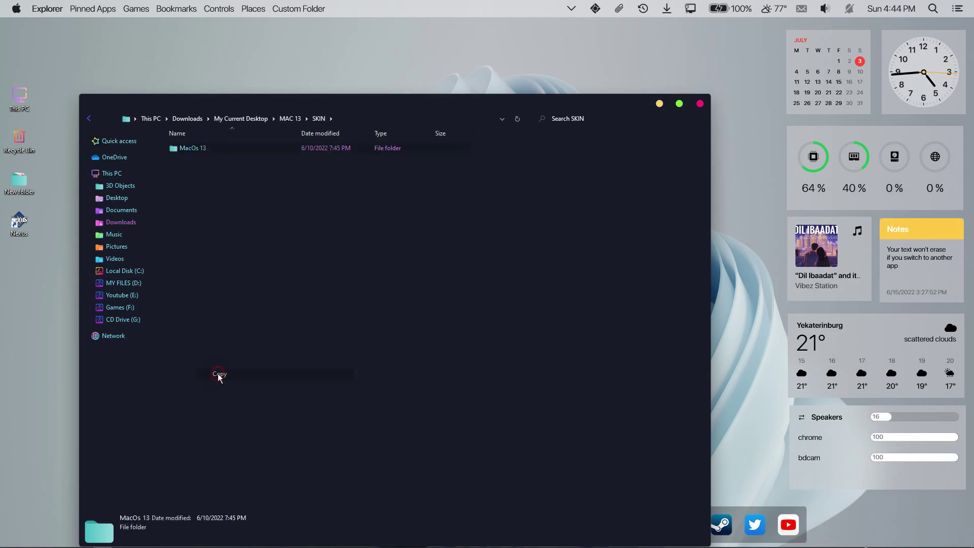
Step: Paste the copied MacOs 13 folder into Documents > Rainmeter > Skins and close the file window
click(118, 210)
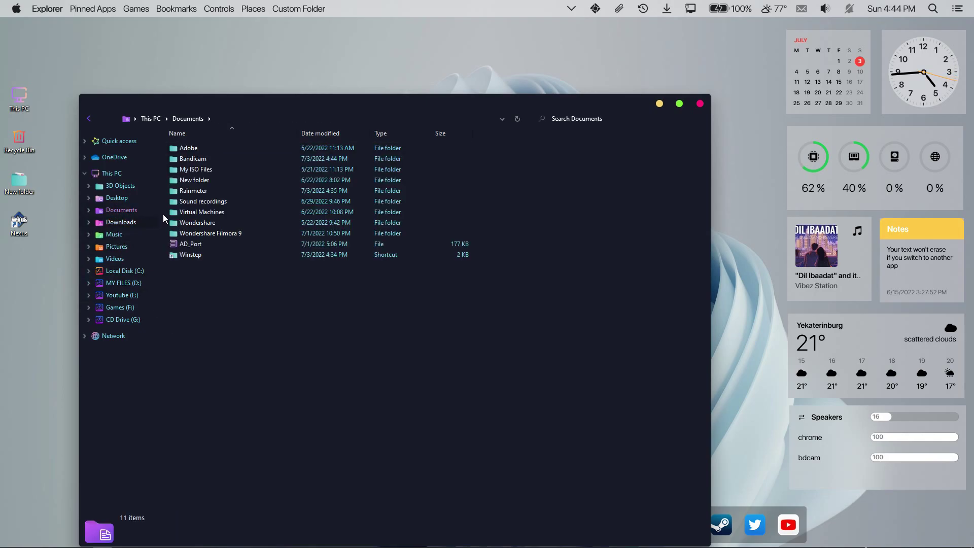
double_click(196, 191)
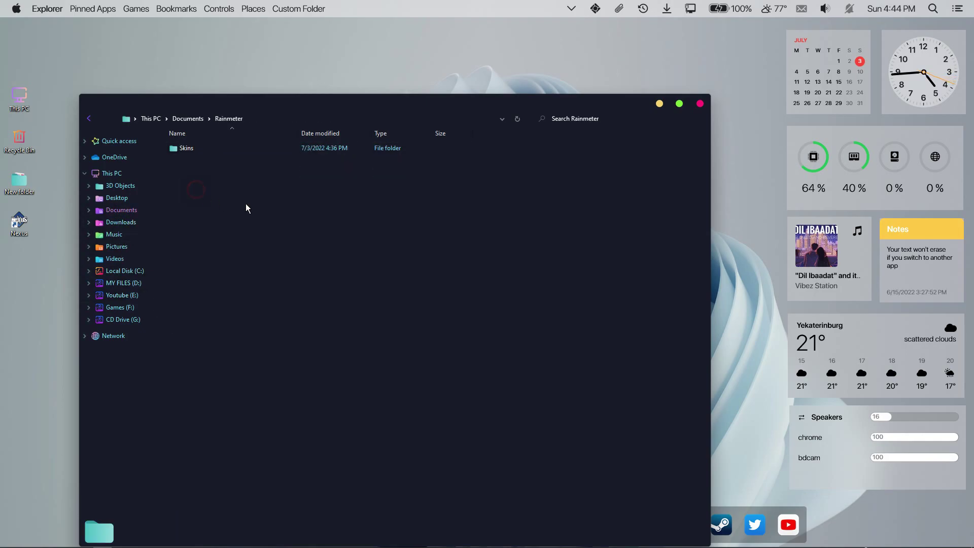
double_click(223, 148)
right_click(356, 231)
click(377, 300)
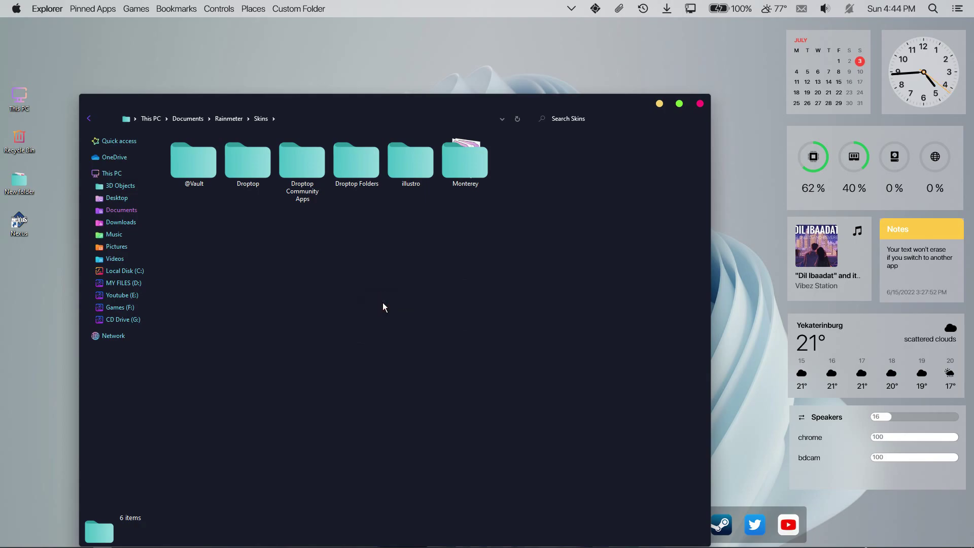
click(700, 103)
Step: Open the Manage Rainmeter window from the hidden tray programs and refresh all skins
click(569, 10)
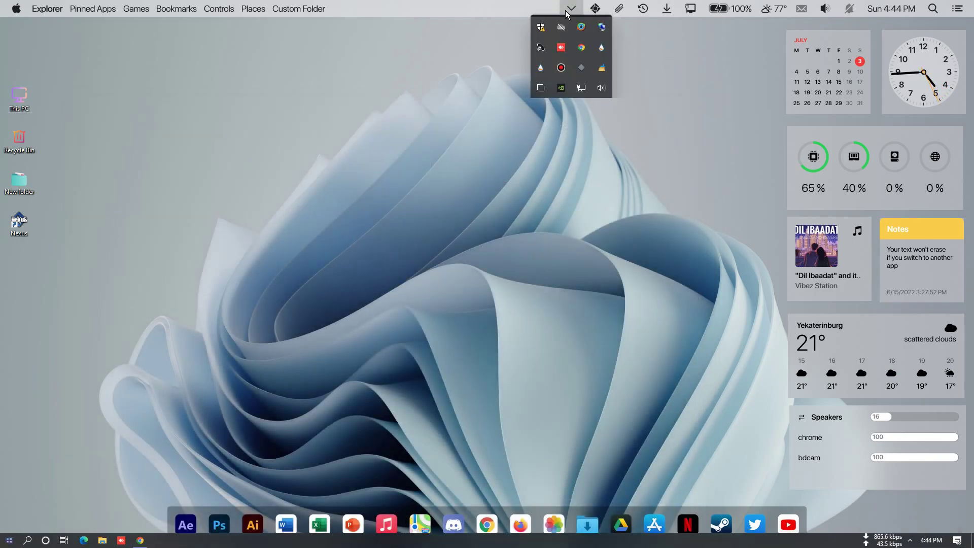
double_click(543, 67)
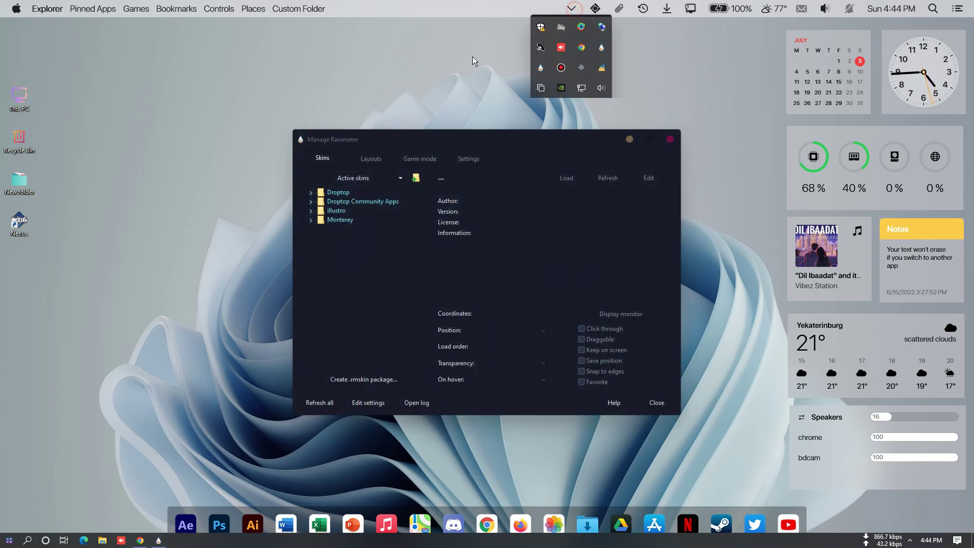
click(321, 403)
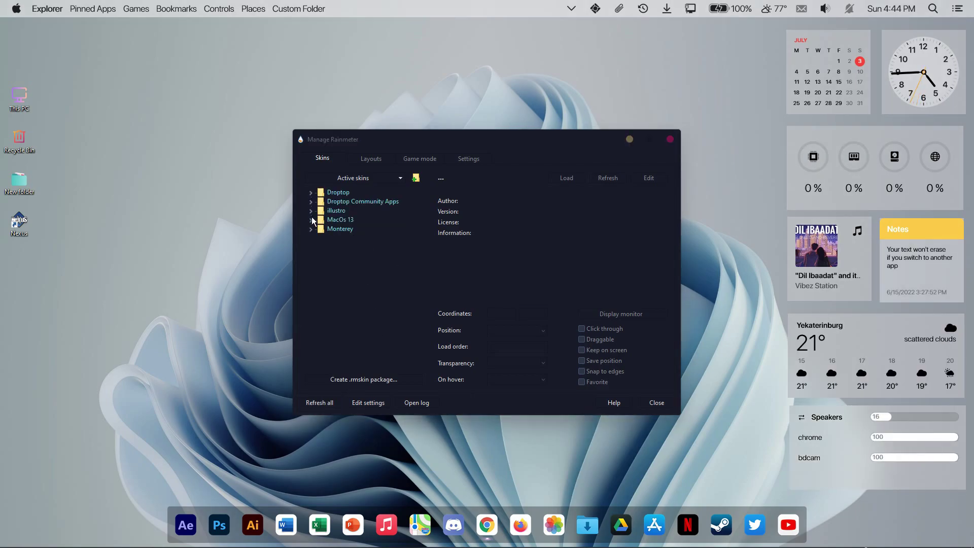
Step: Load the Time and Date.ini skin from the MacOs 13 skin folder and close the Manage Rainmeter window
double_click(328, 220)
click(321, 229)
click(370, 238)
click(567, 177)
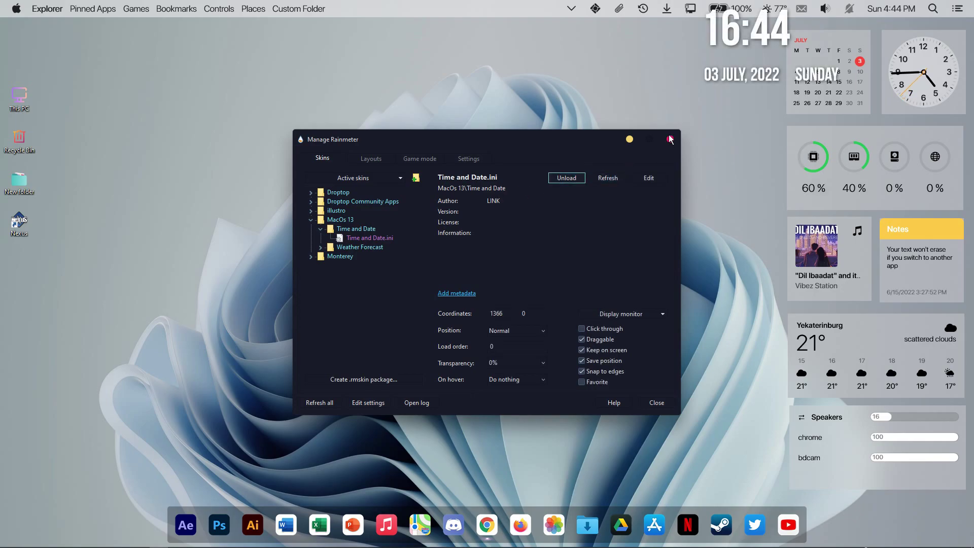
click(670, 139)
Step: Move the large time and date widget to the lower-left area of the desktop, above the dock
drag(737, 74, 166, 388)
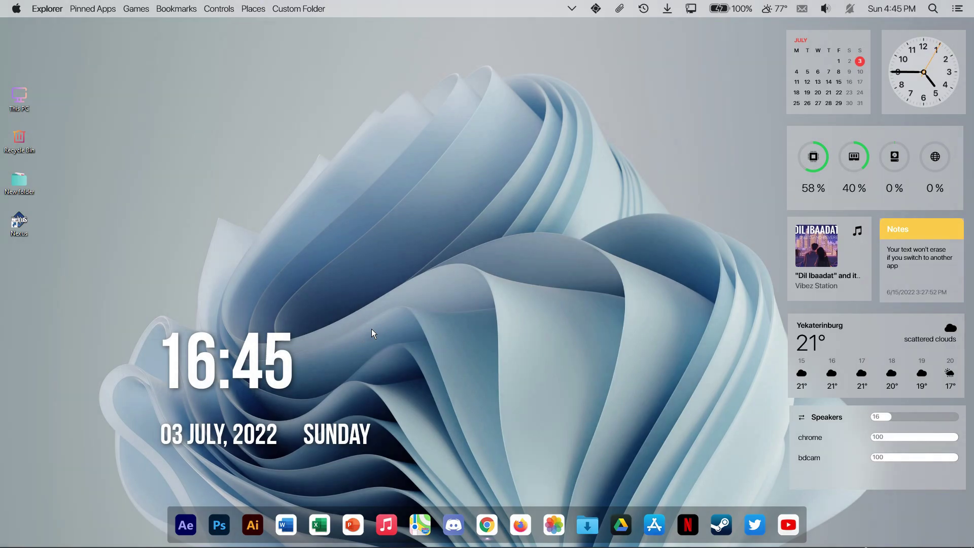
drag(232, 370, 135, 348)
click(91, 481)
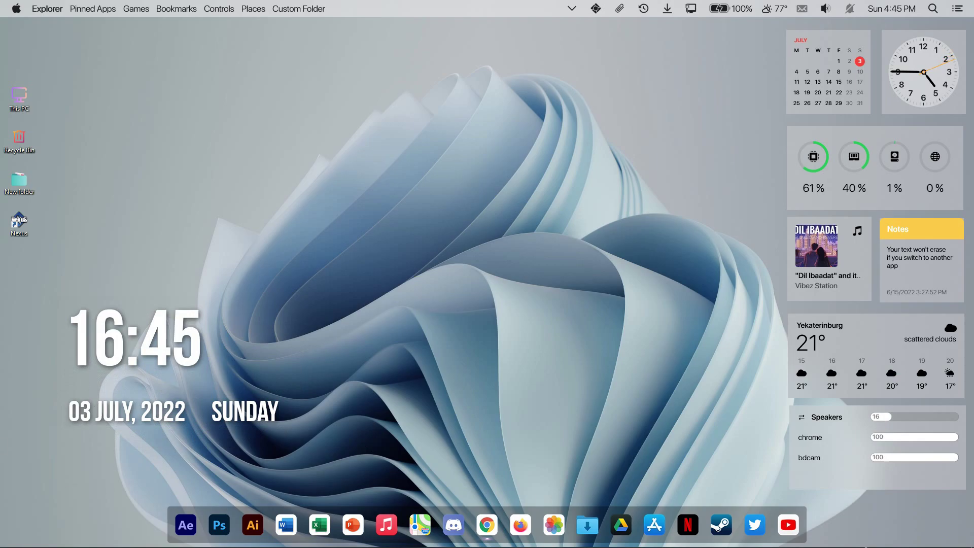